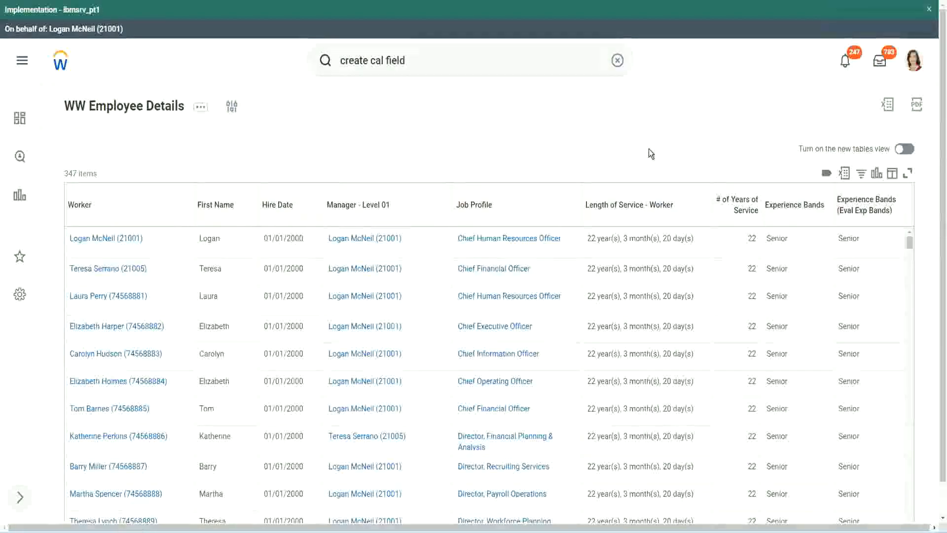
Copy the name of the calculated field CF-WW-Eval Exp-Derive Experience Bands from Years of Service.
left_click(820, 233)
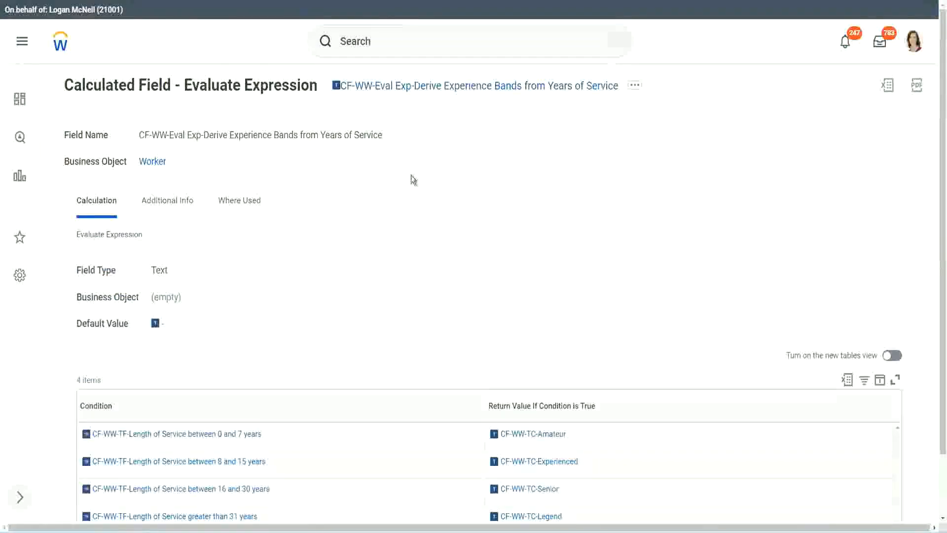
right_click(409, 90)
left_click(432, 145)
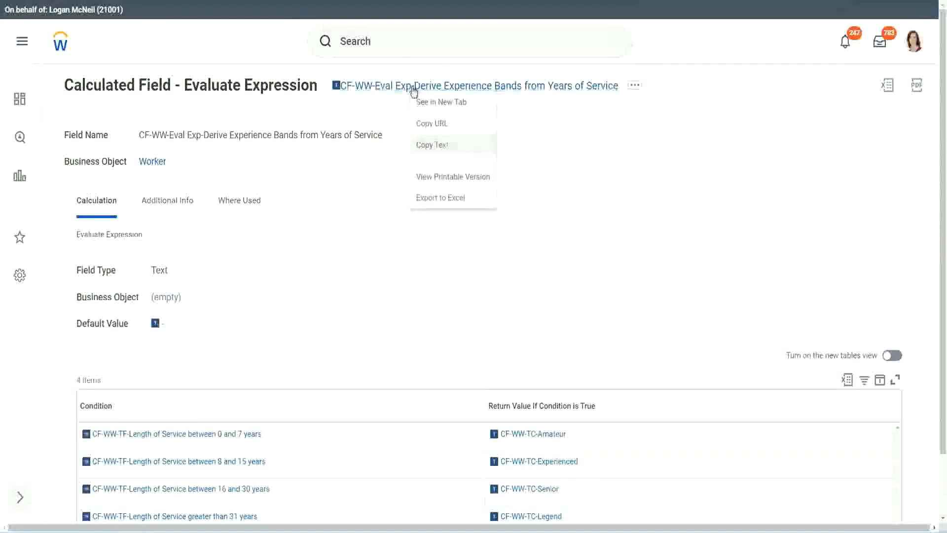
Search for "create calc field" and open the Create Calculated Field task.
left_click(396, 44)
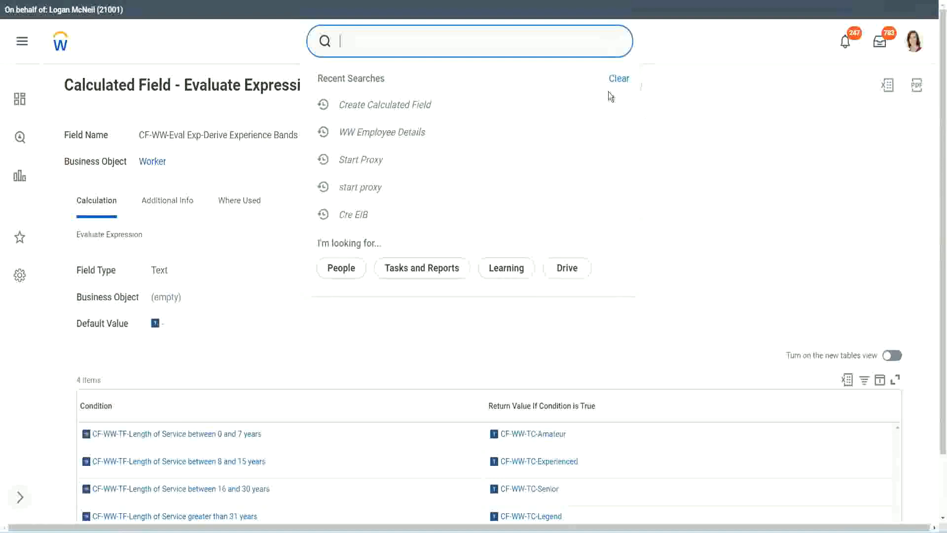
left_click(374, 37)
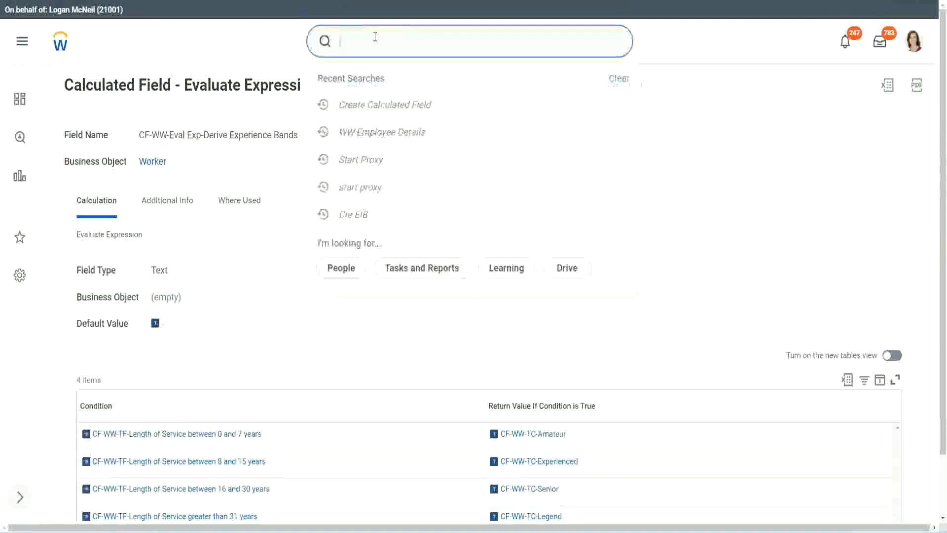
type("create calc")
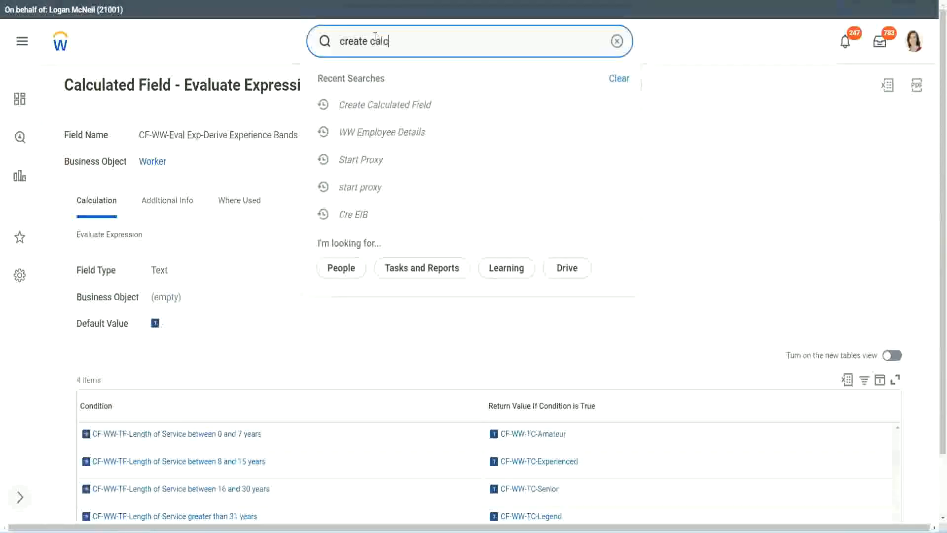
type(" field")
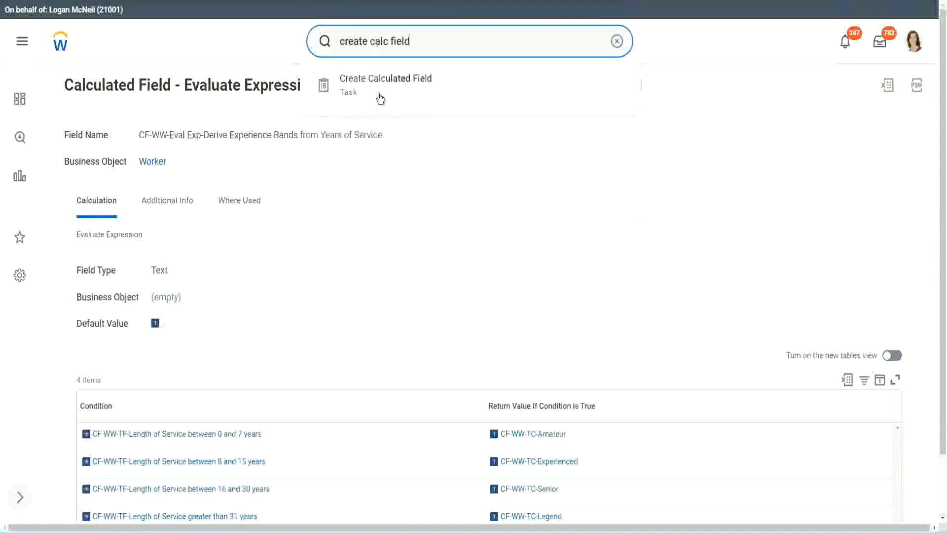
left_click(390, 90)
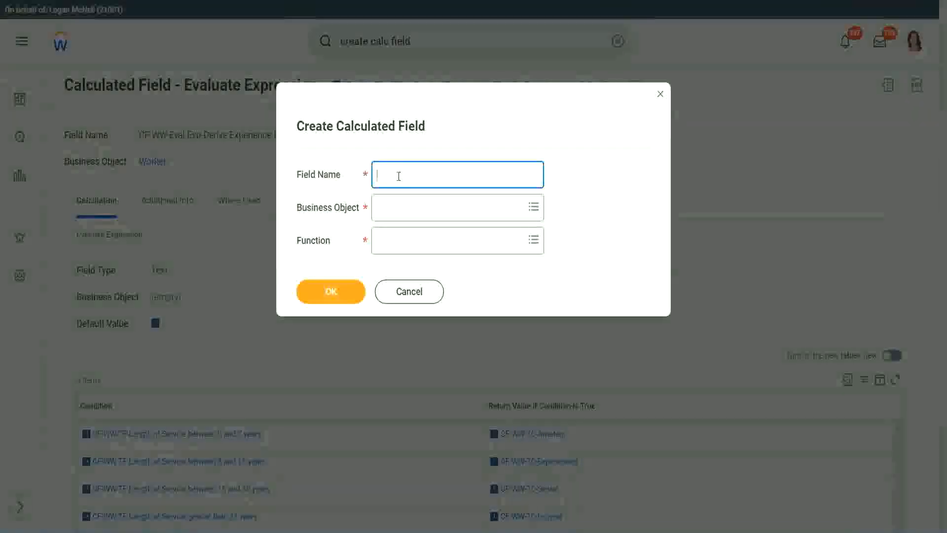
Name the new calculated field "CF-WW-LRB-Identify Experience Bands from years of Service".
type("CF")
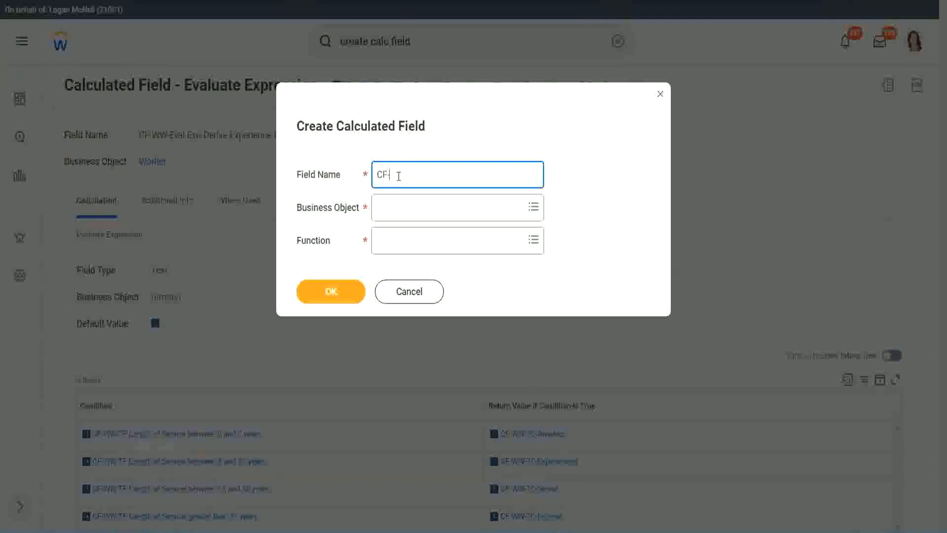
type("-WW-LRB-Identify Exe")
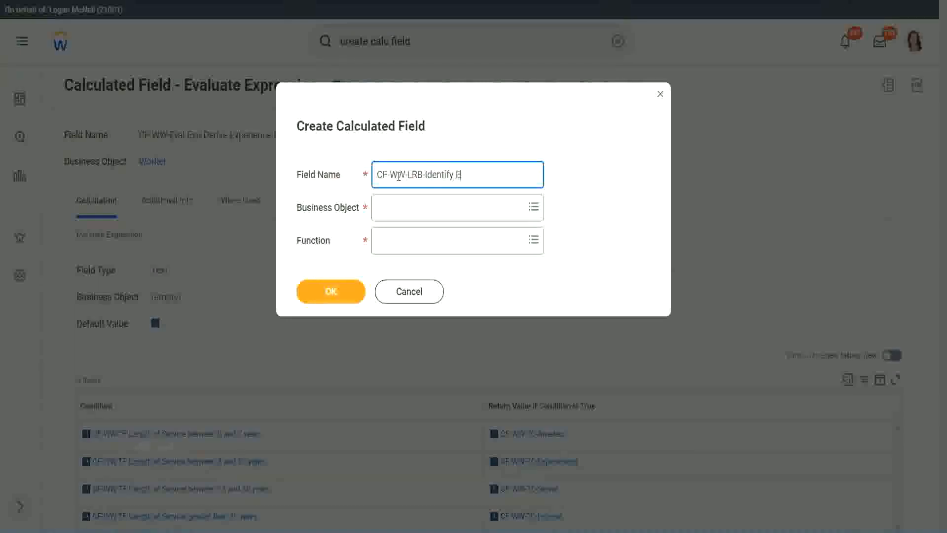
key("BackSpace")
type("perience")
key("BackSpace")
key("BackSpace")
type("ce Bands fro")
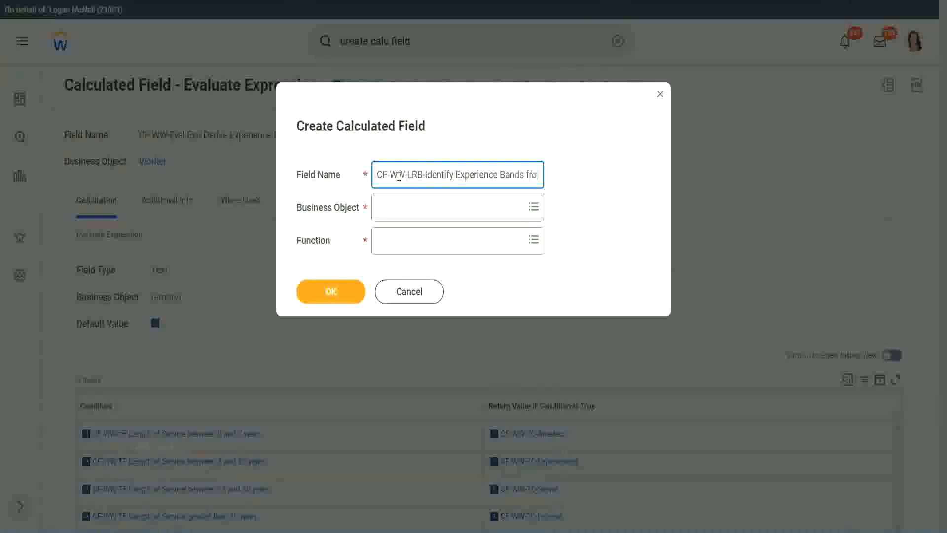
type("m years of Service")
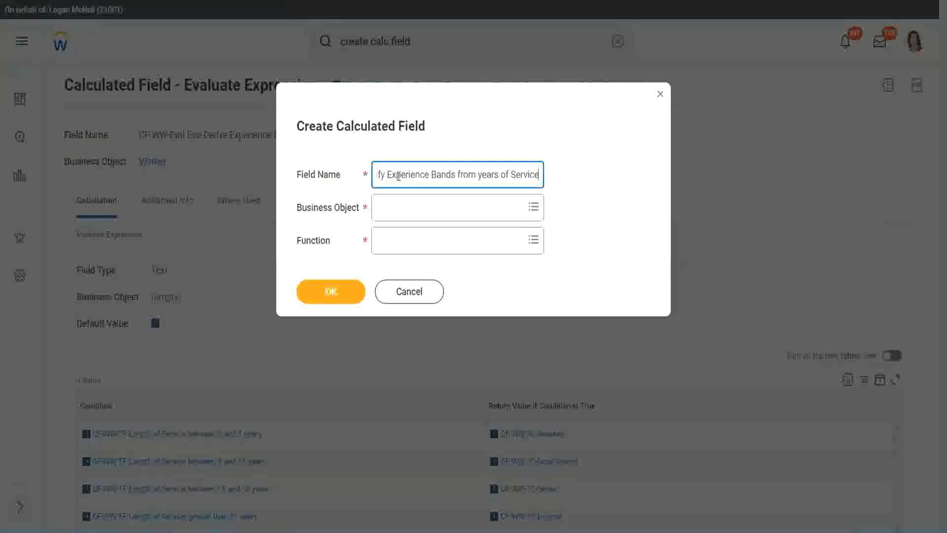
Set the business object to Worker and the function to Lookup Range Band, and confirm the new calculated field.
key("Tab")
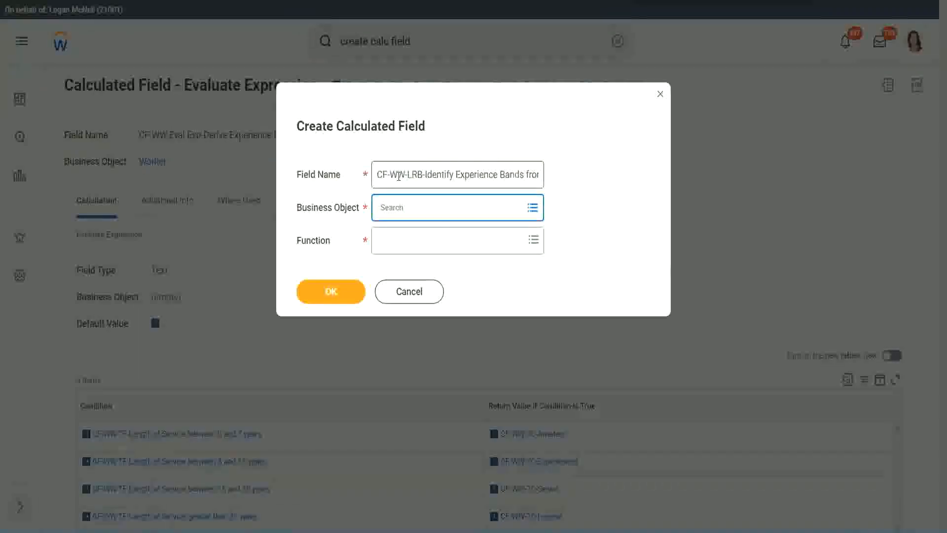
type("worker")
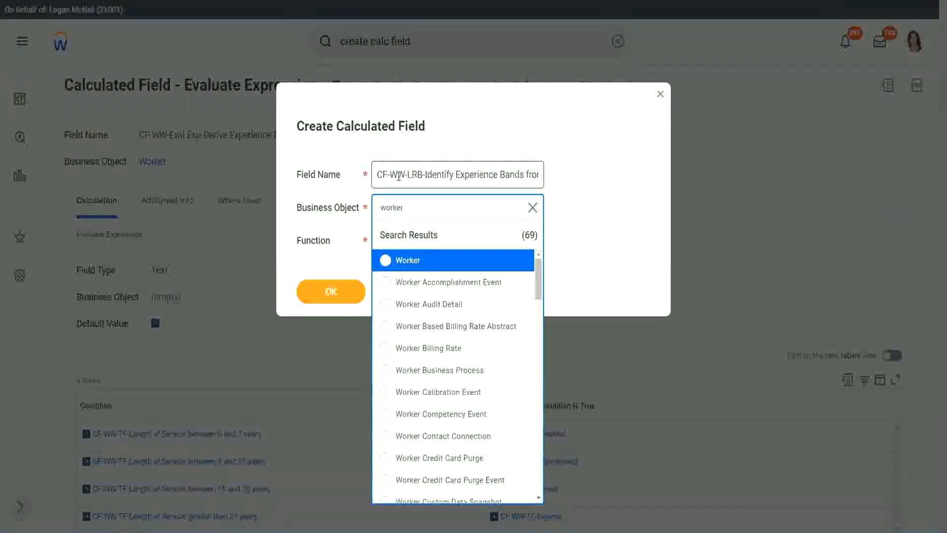
key("Return")
type("lrb")
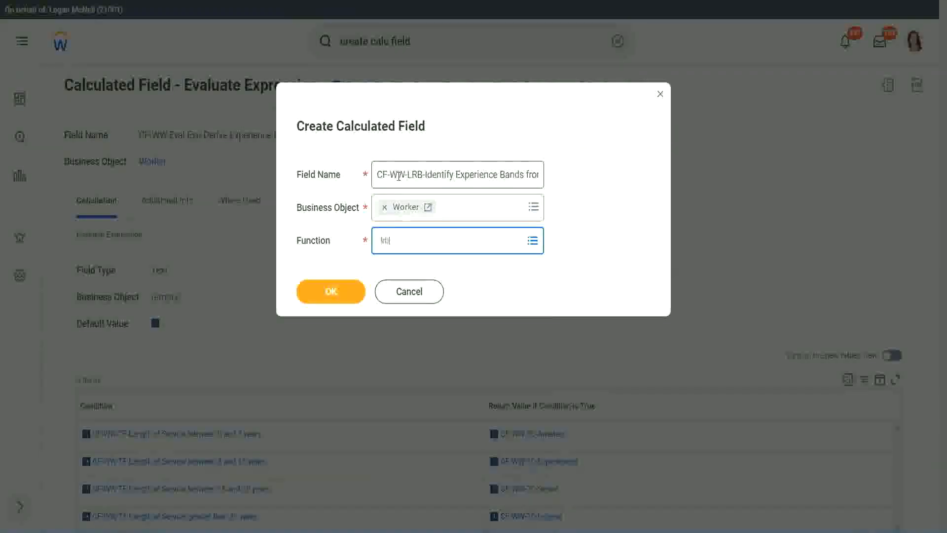
key("Return")
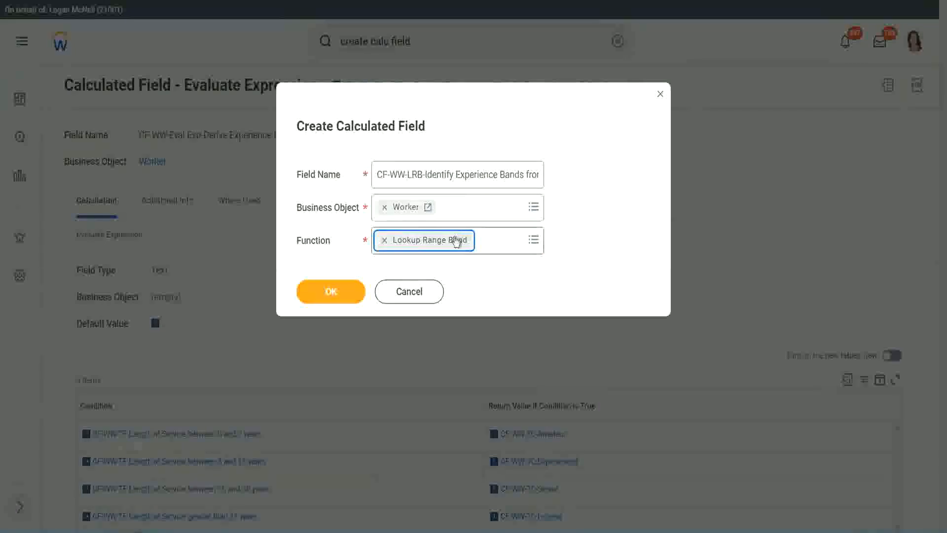
left_click(338, 291)
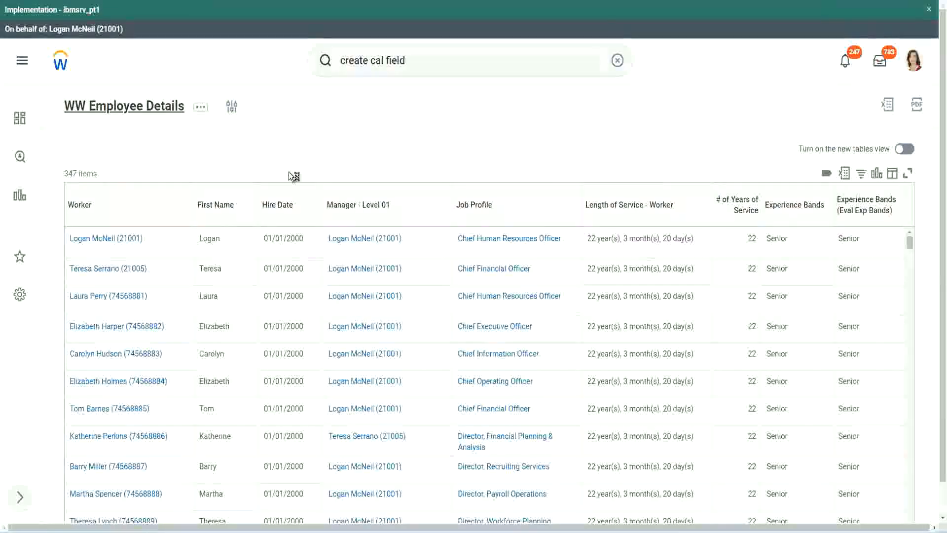
From the WW Employee Details report definition, copy the name of the field CF-WW-Convert Text To Number-Number of Years from Length of Service.
left_click(338, 302)
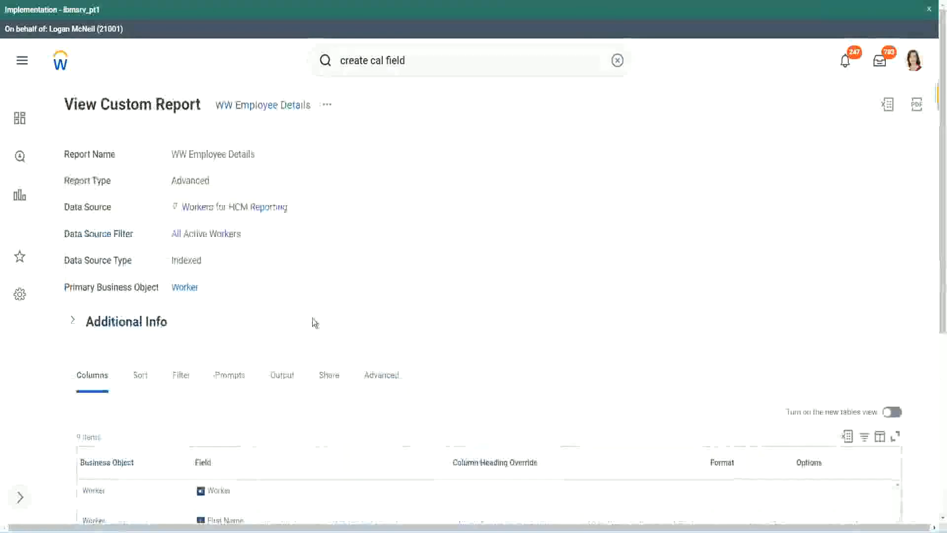
scroll(318, 326, "down", 6)
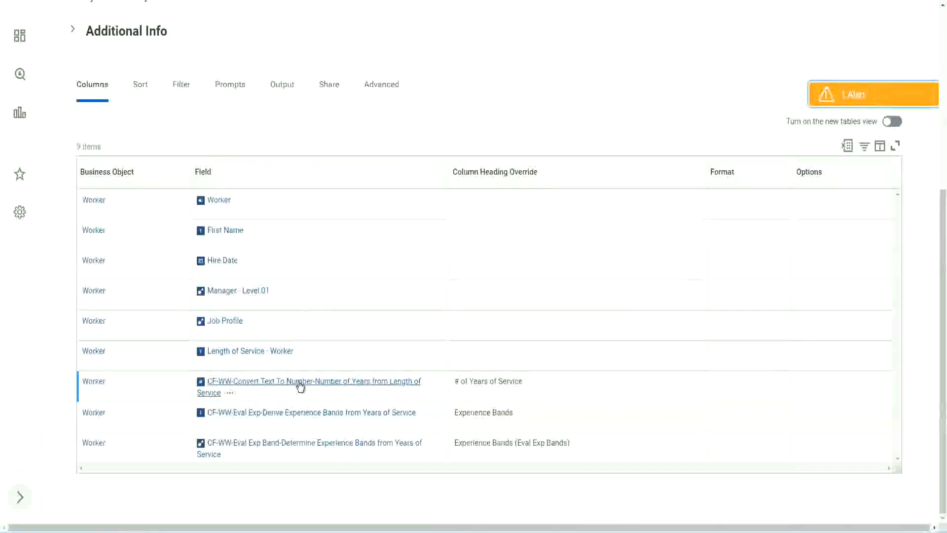
right_click(299, 388)
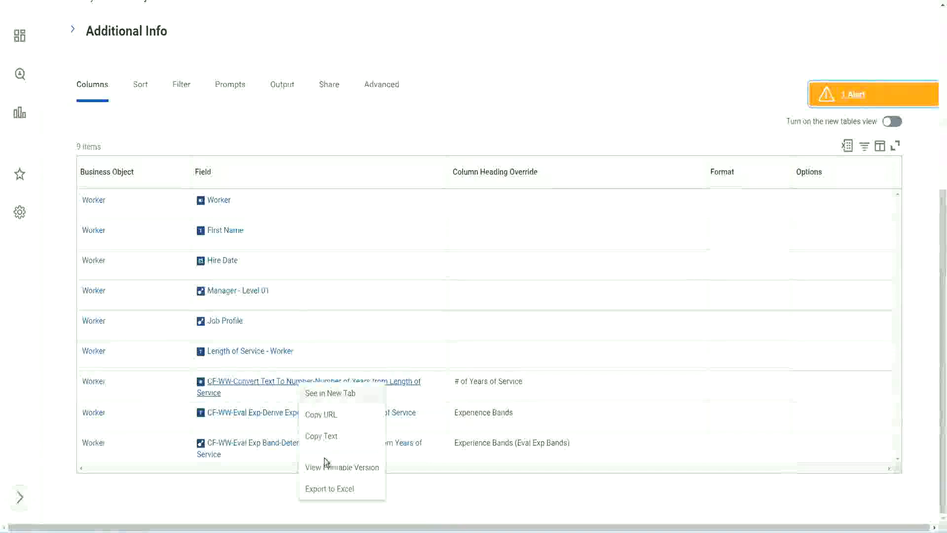
left_click(321, 435)
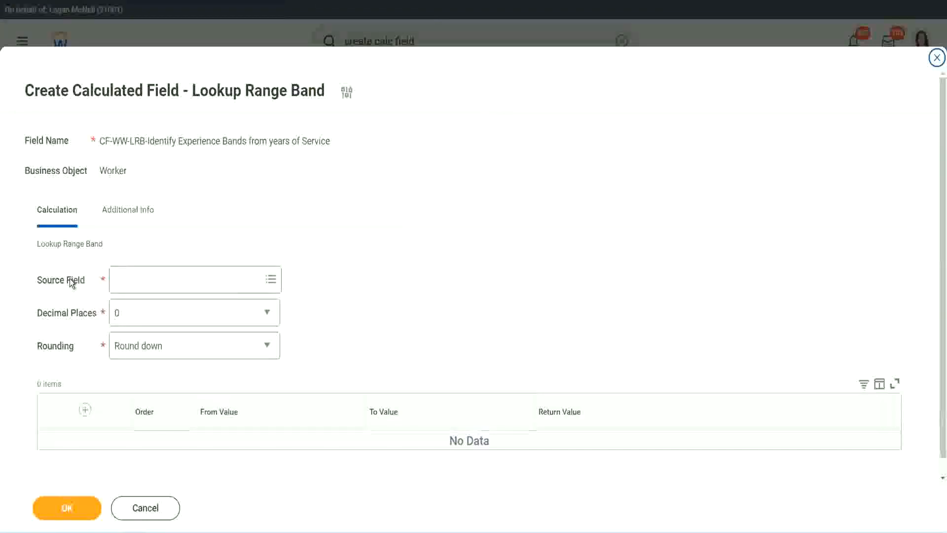
Set the lookup's source field to the copied CF-WW-Convert Text To Number-Number of Years from Length of Service.
left_click(147, 277)
key("ctrl+v")
key("Return")
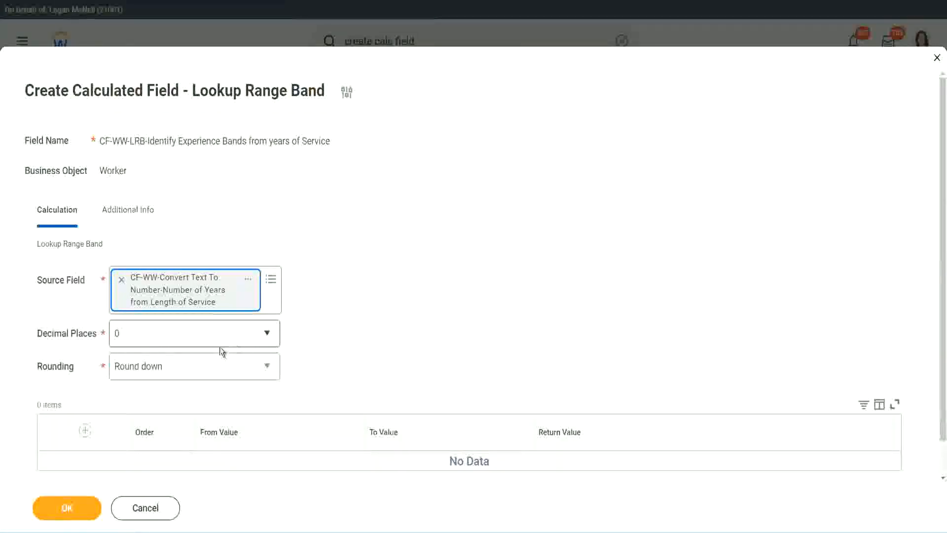
Leave the decimal places at 0 and set the rounding to Round.
left_click(184, 339)
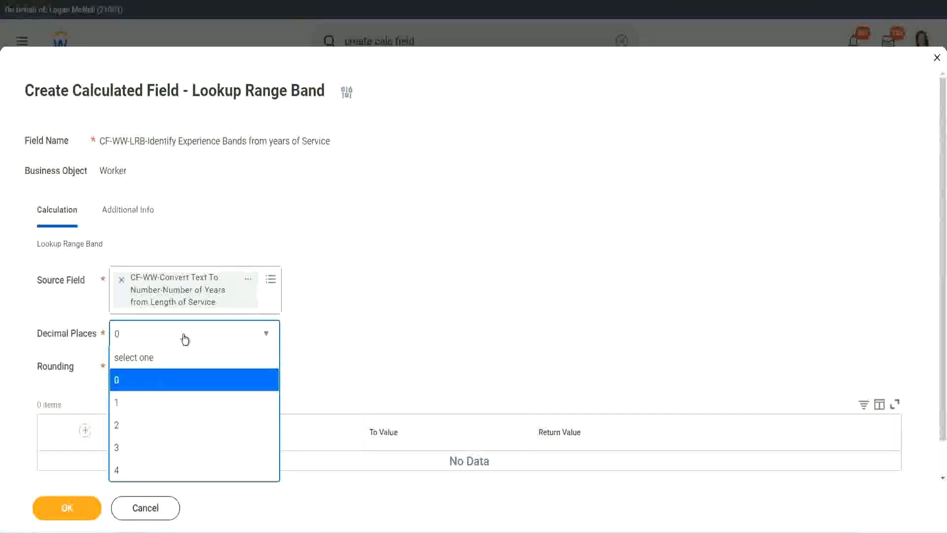
left_click(369, 325)
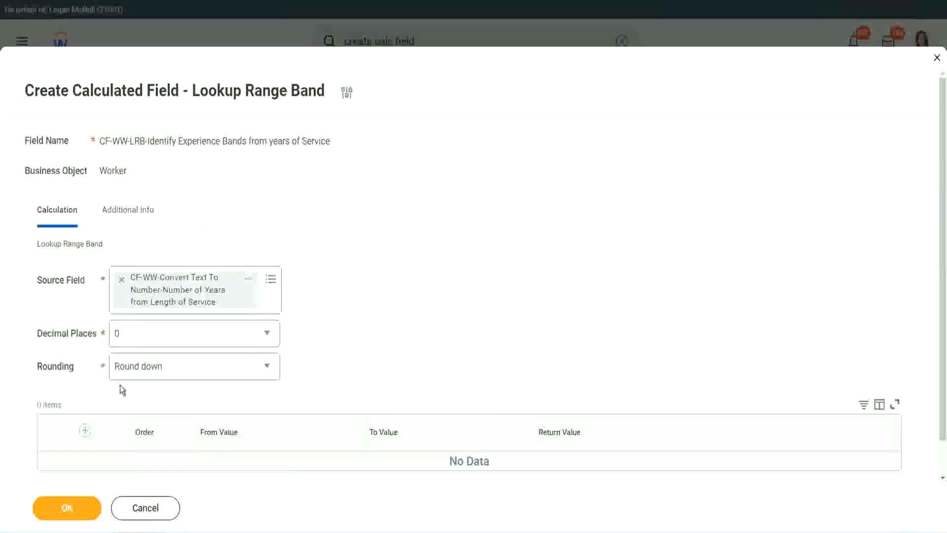
left_click(152, 370)
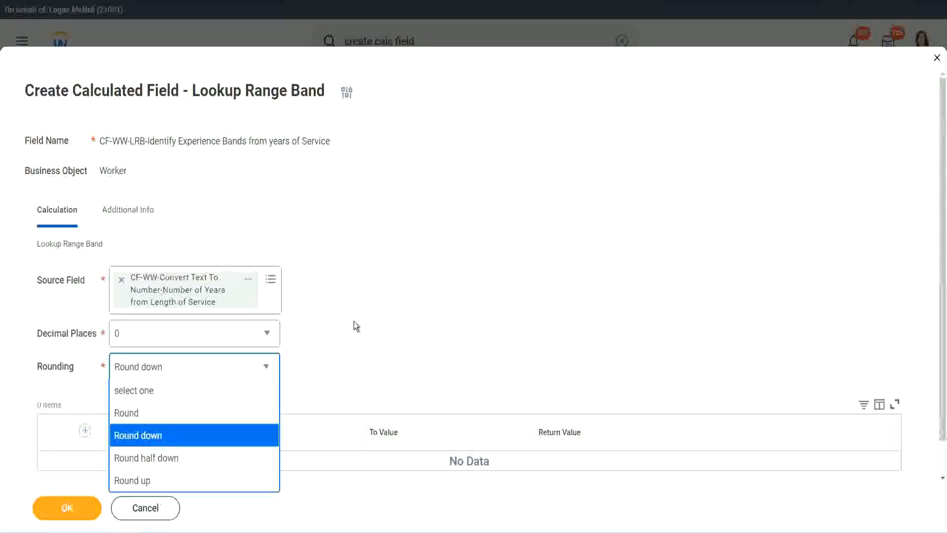
left_click(333, 363)
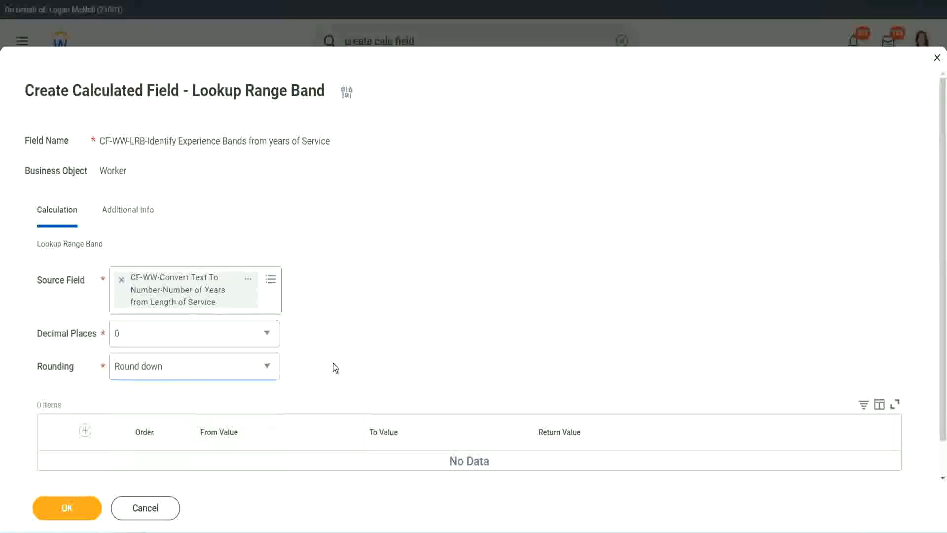
left_click(159, 365)
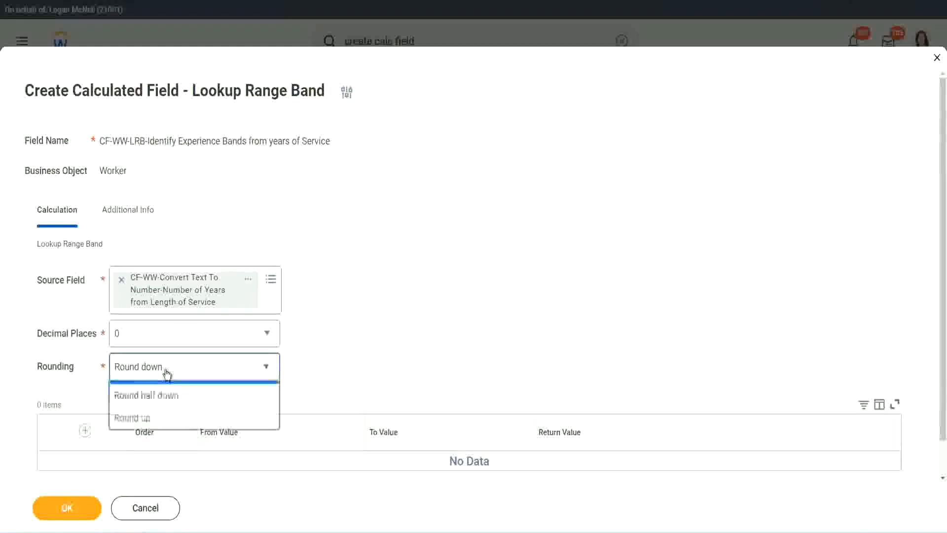
left_click(155, 415)
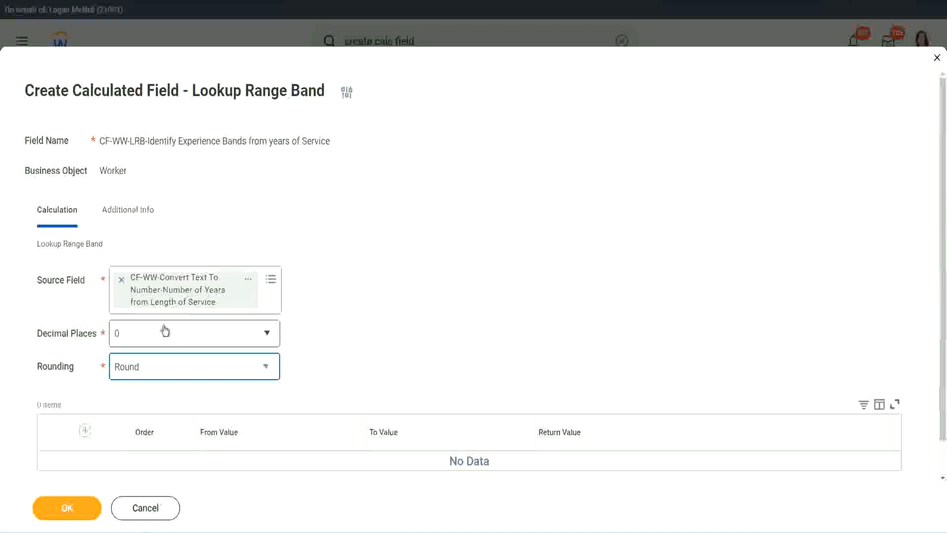
Add the first range band row from 0 to 7 with the return value "Amateur".
left_click(85, 431)
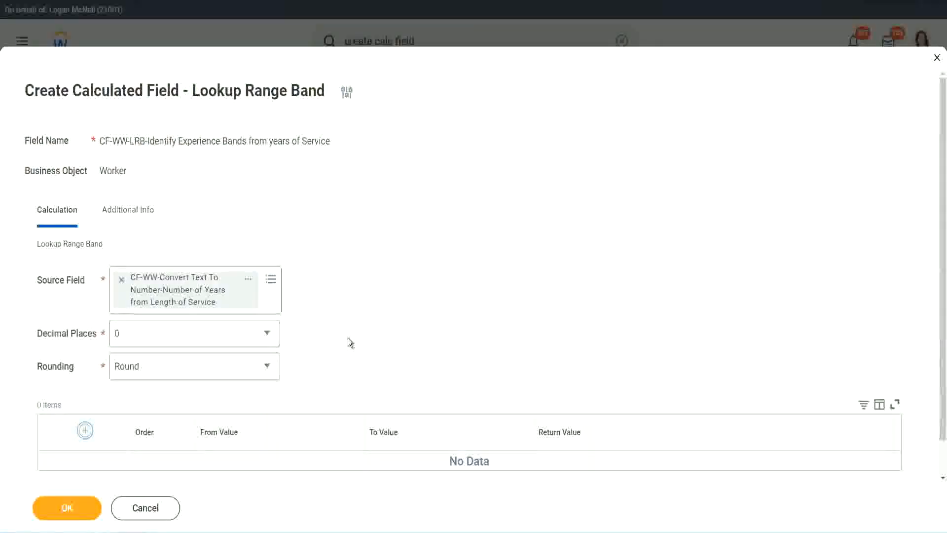
scroll(394, 294, "down", 2)
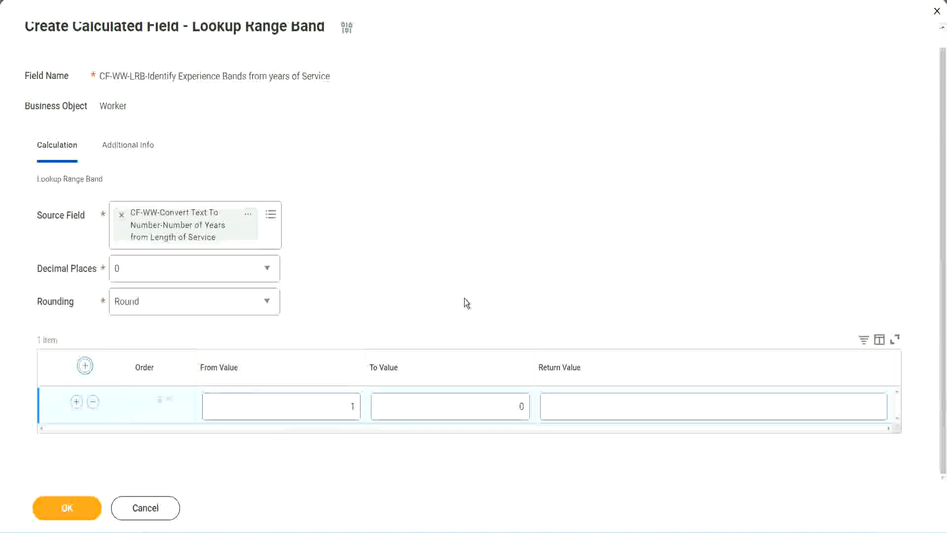
left_click(346, 410)
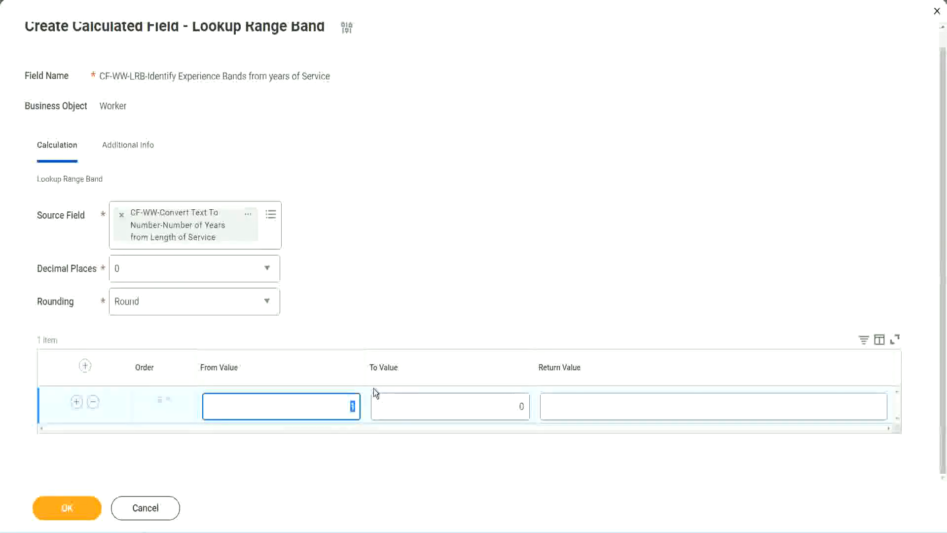
type("0")
key("Tab")
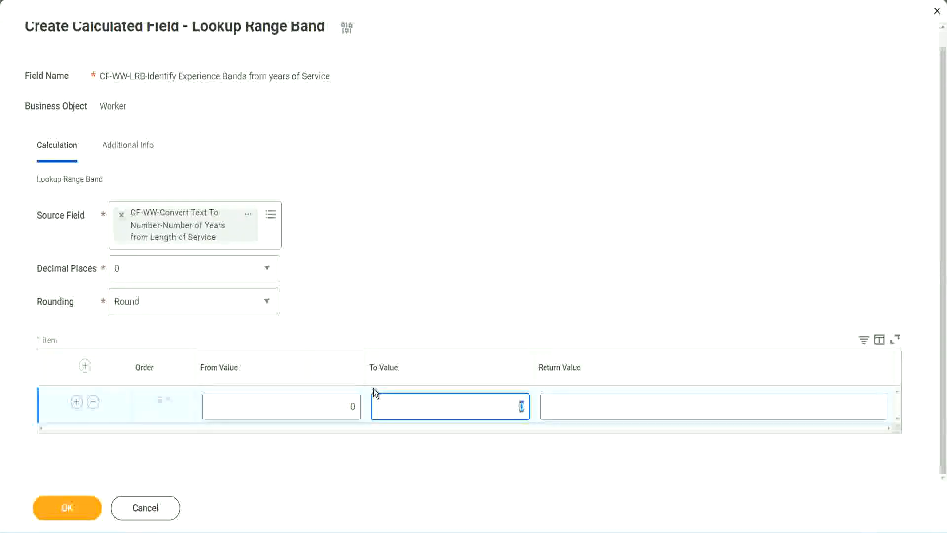
type("7")
key("Tab")
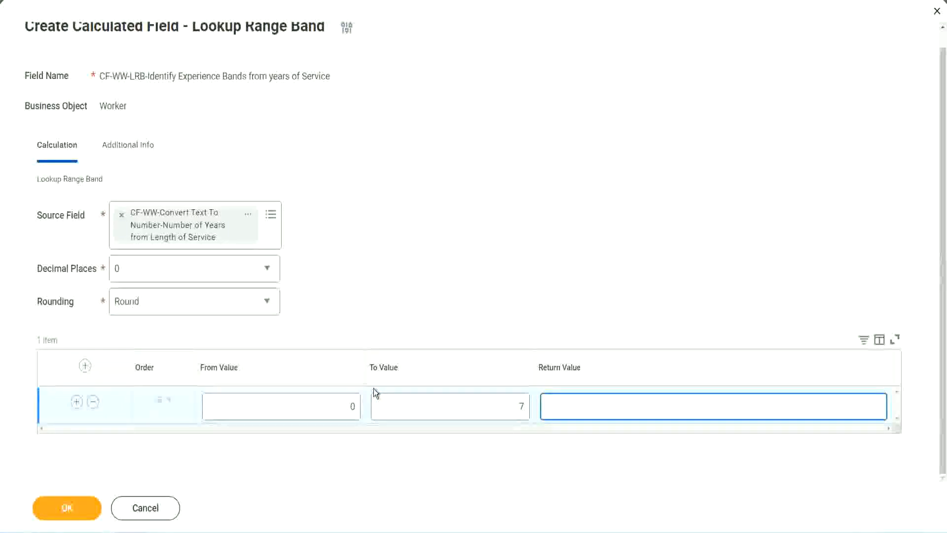
type("Amateur")
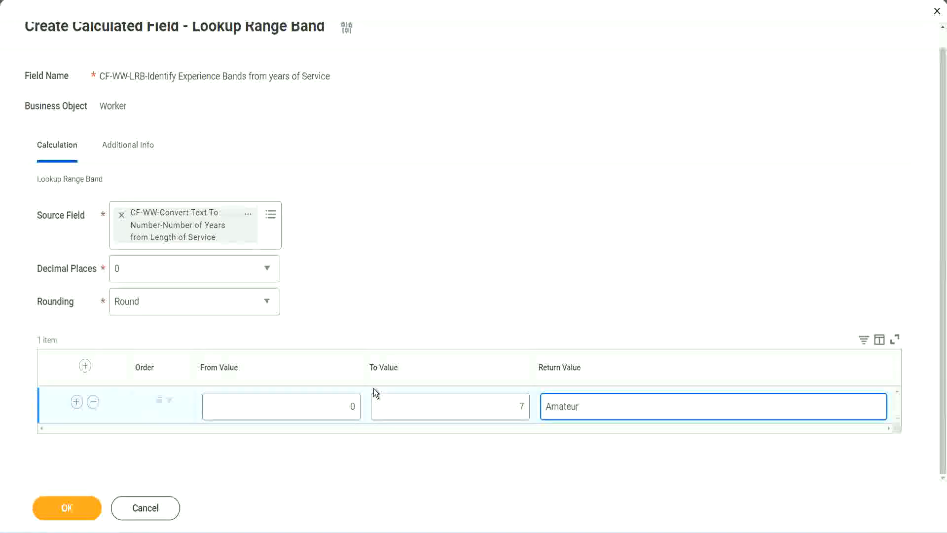
left_click(327, 413)
left_click(506, 398)
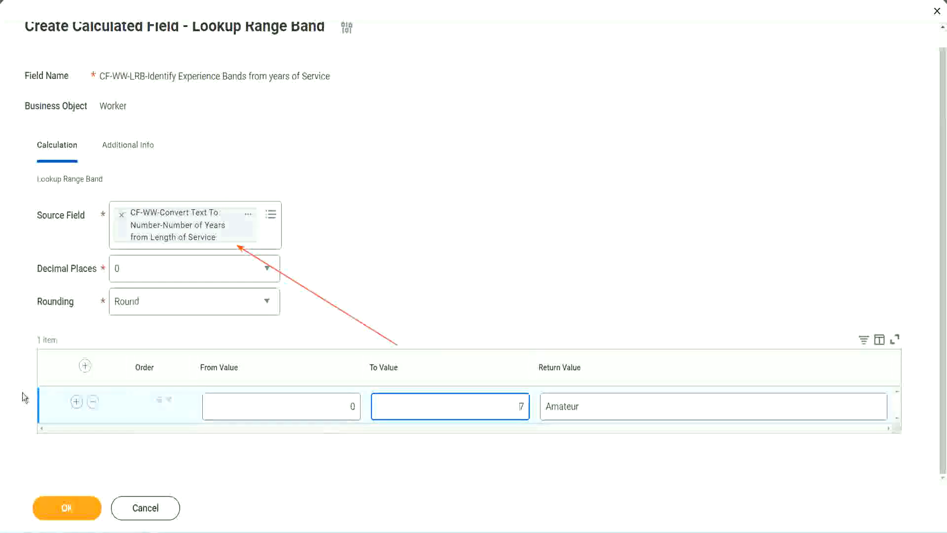
Add a second range band row from 8 to 15 with the return value "Experienced".
left_click(76, 402)
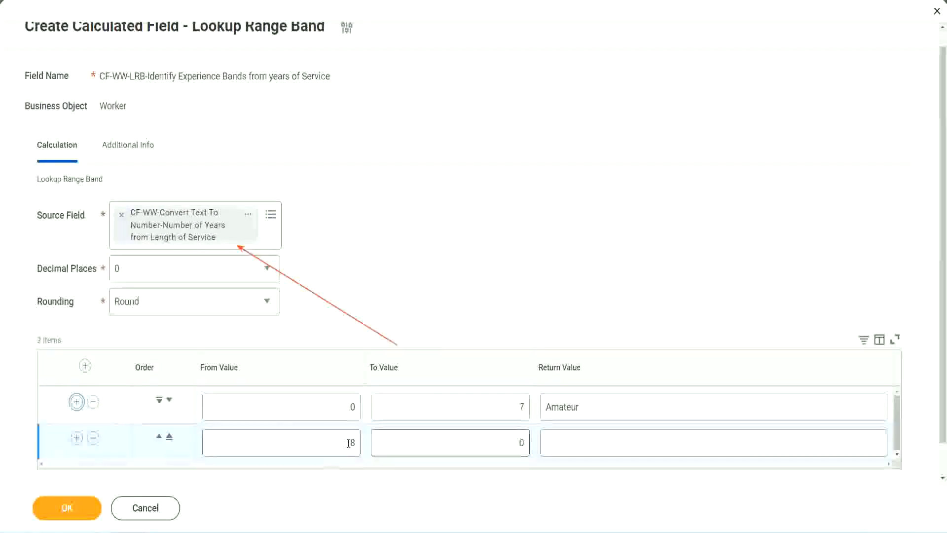
double_click(352, 443)
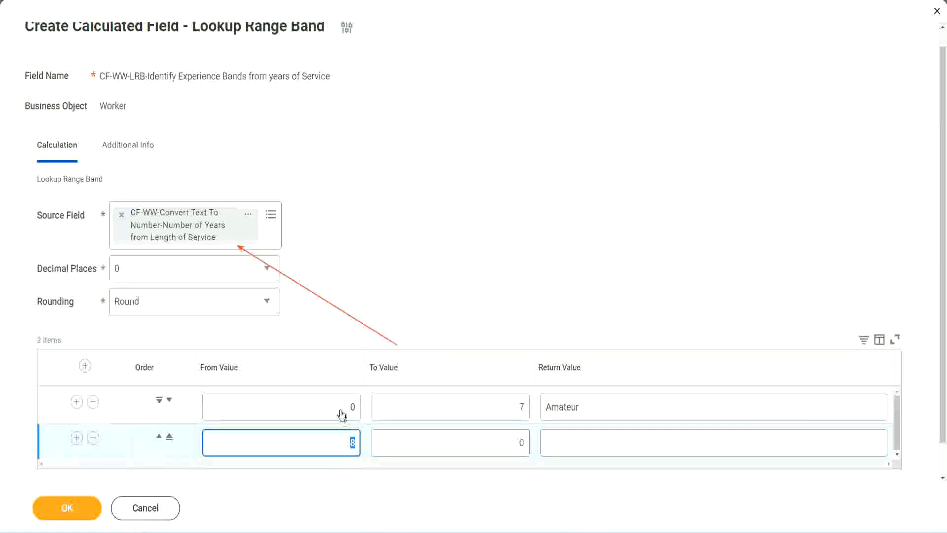
left_click(515, 406)
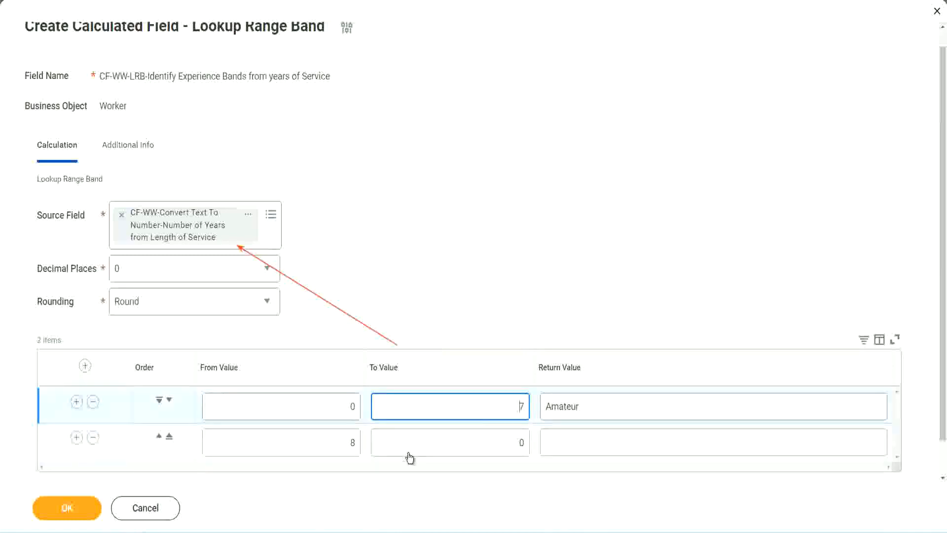
double_click(334, 442)
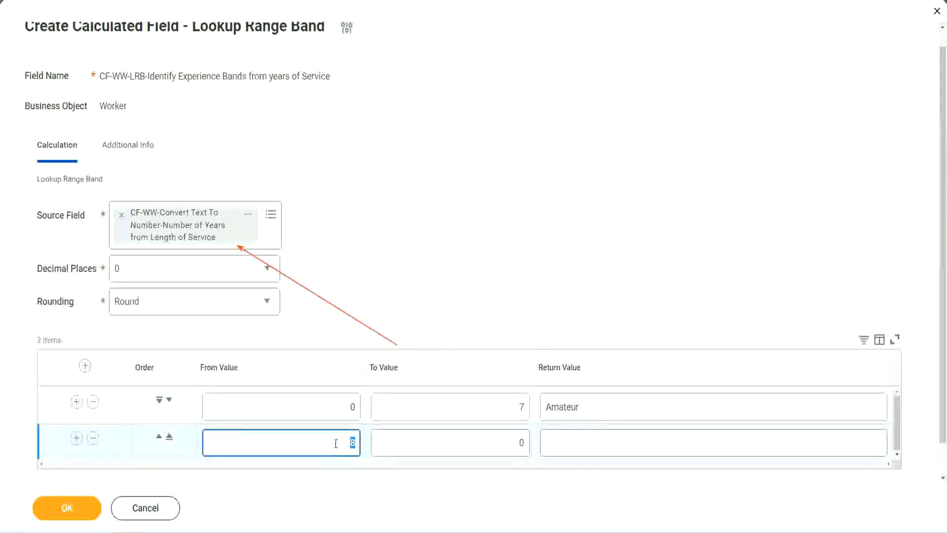
left_click(513, 442)
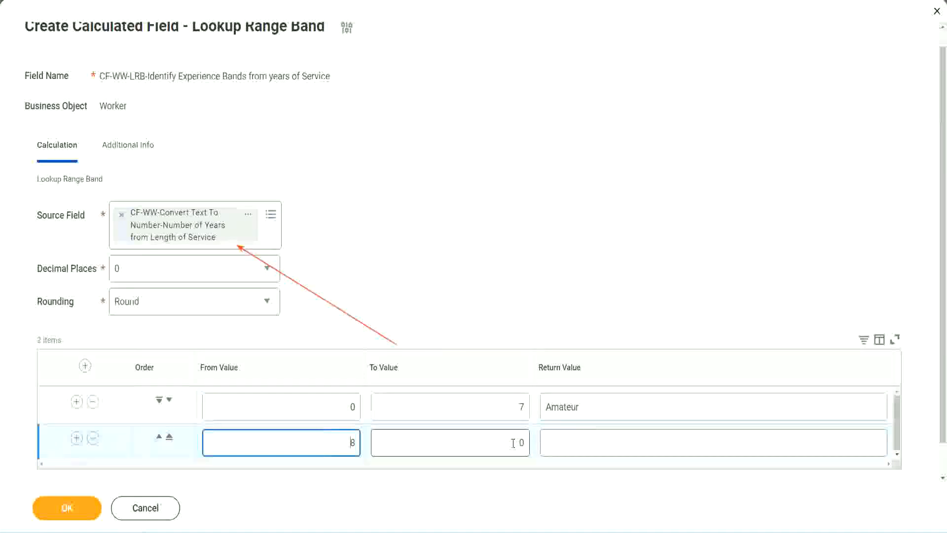
left_click(513, 443)
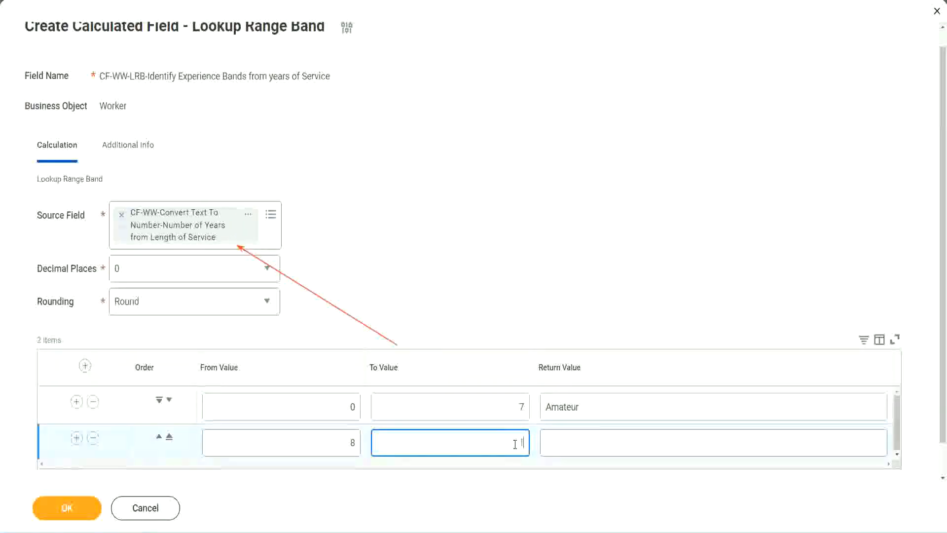
type("15")
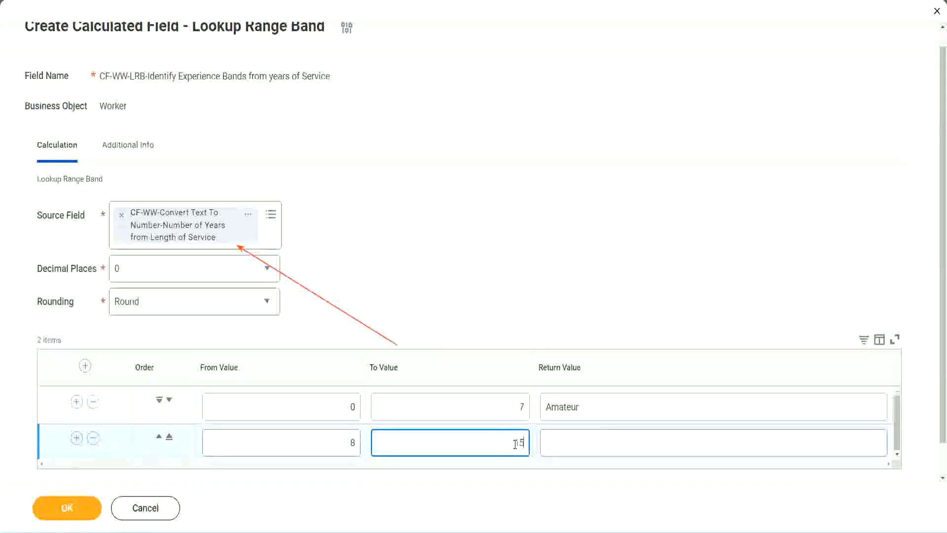
left_click(583, 439)
type("Ex")
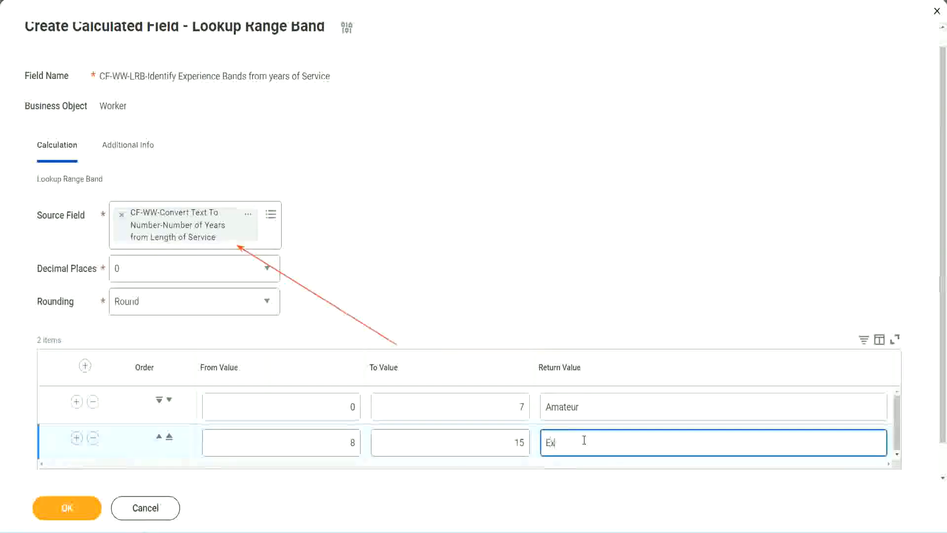
type("perienced")
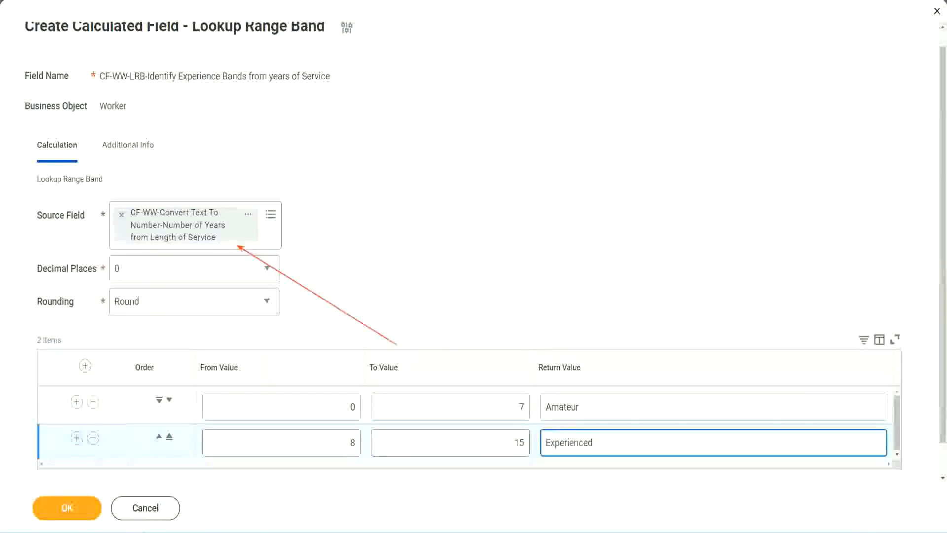
Add a third range band row from 16 to 30 with the return value "Senior".
left_click(76, 437)
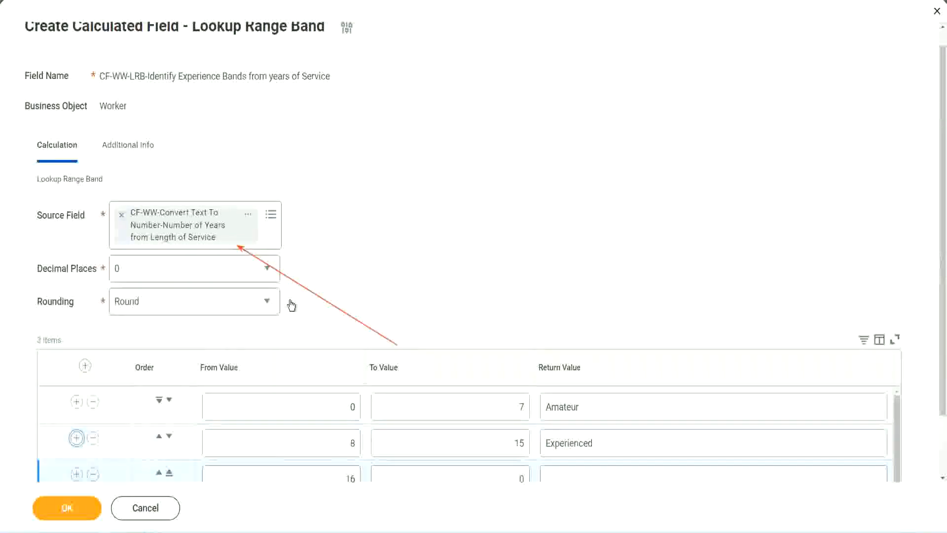
scroll(289, 305, "down", 2)
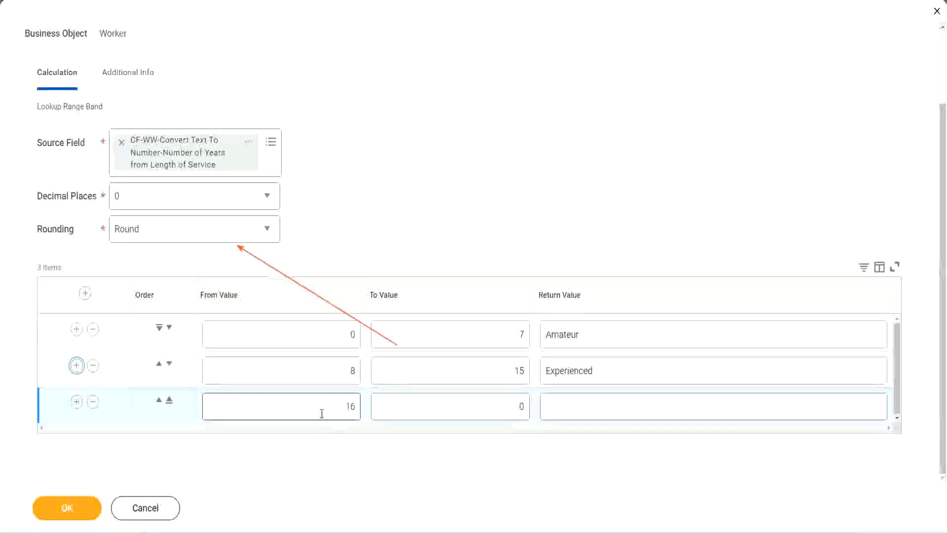
left_click(474, 407)
left_click(503, 405)
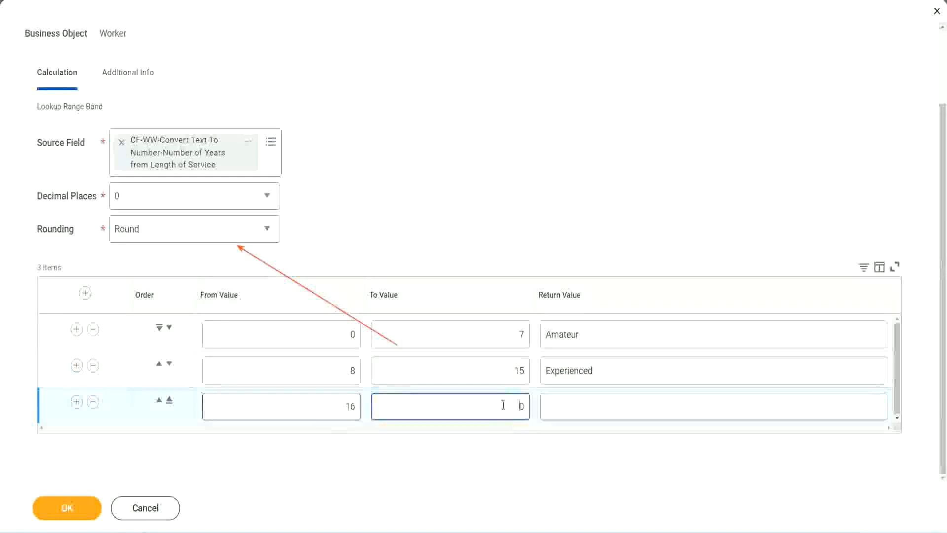
type("3")
key("Tab")
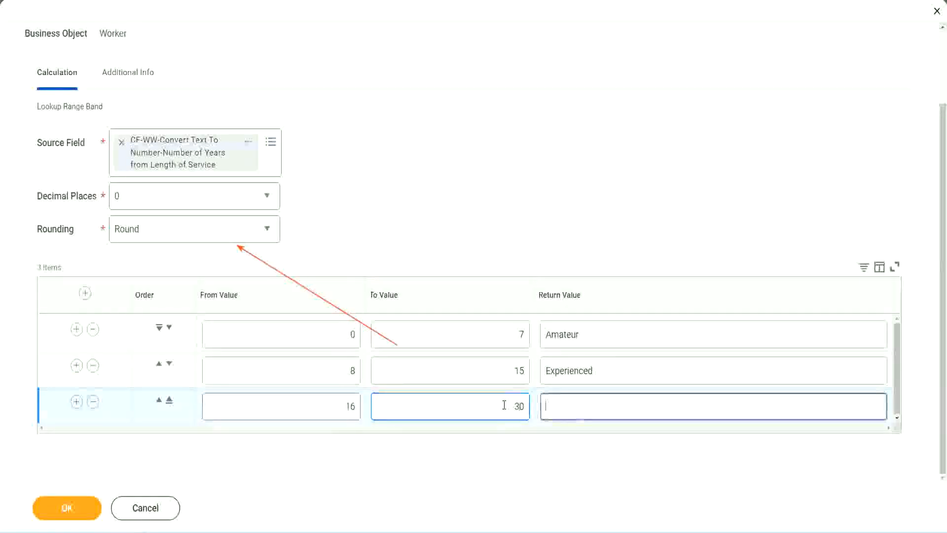
type("L")
key("BackSpace")
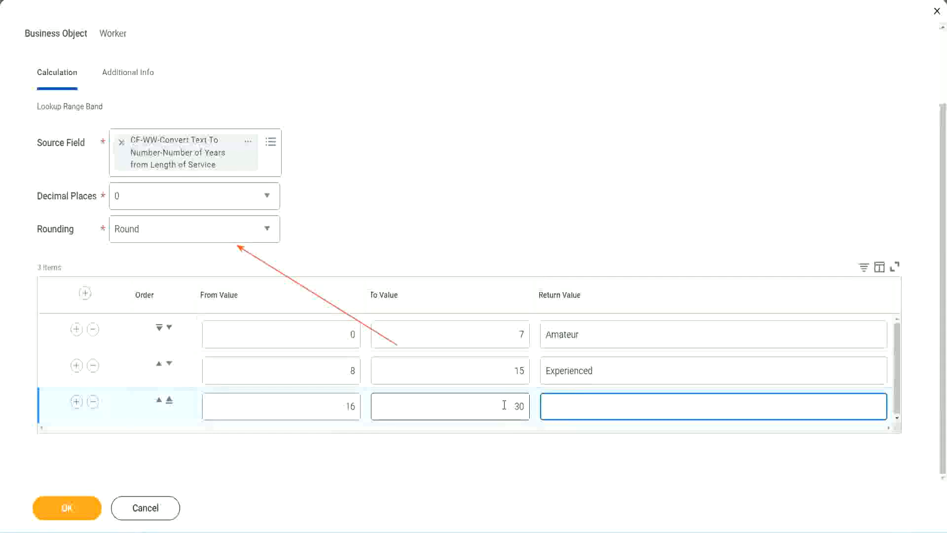
type("Senior")
Add a fourth range band row from 31 to 1000 with the return value "Legend".
left_click(76, 401)
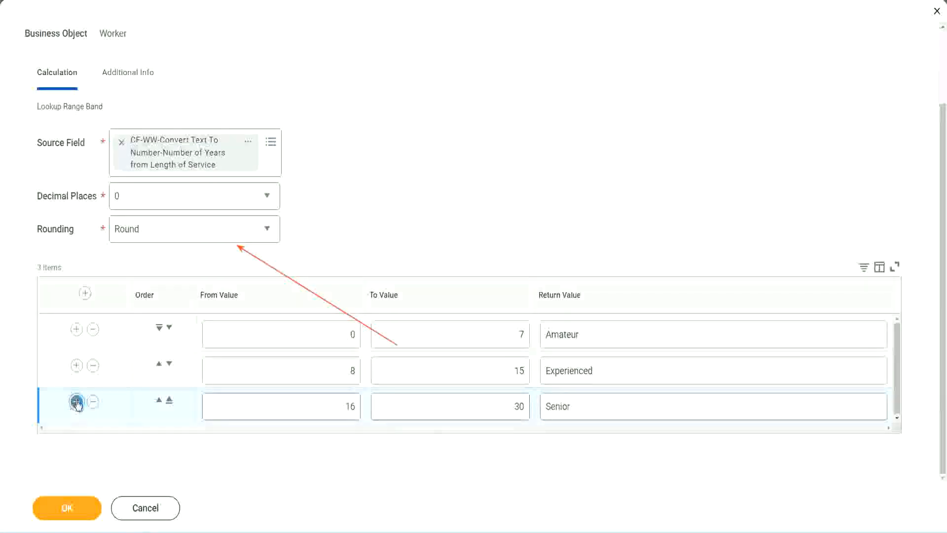
scroll(179, 373, "down", 1)
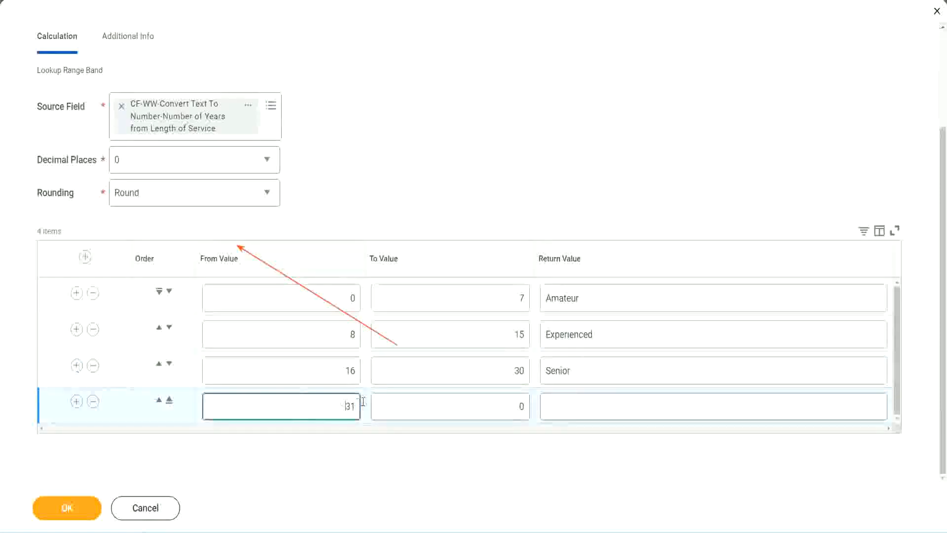
double_click(316, 401)
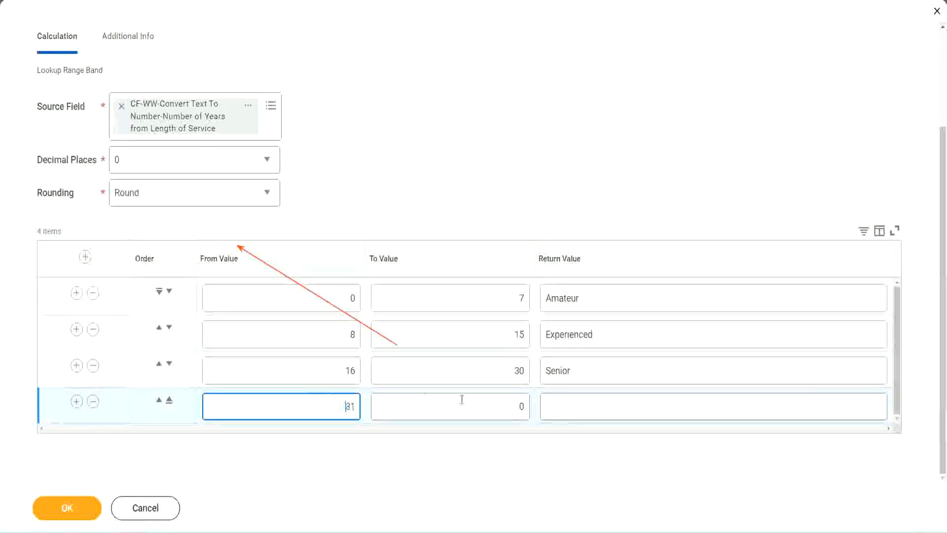
left_click(510, 407)
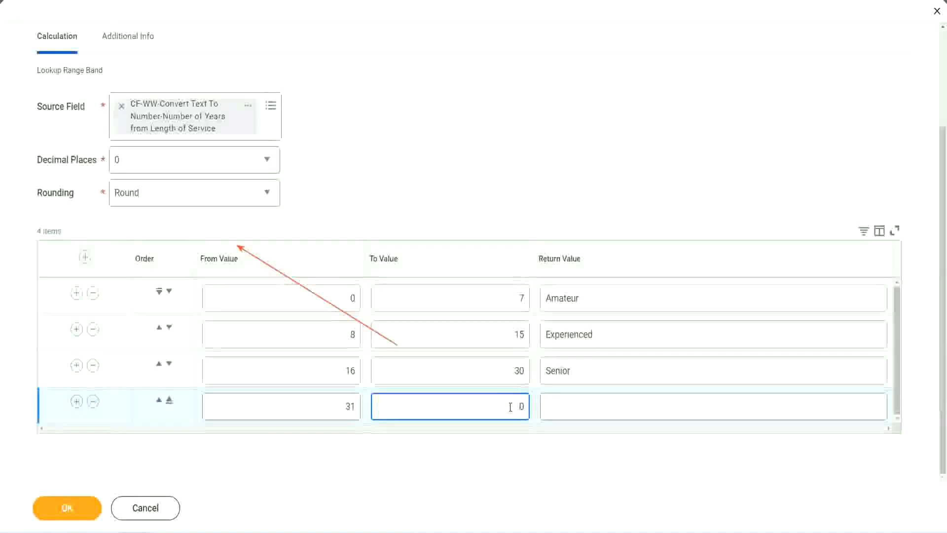
type("1000")
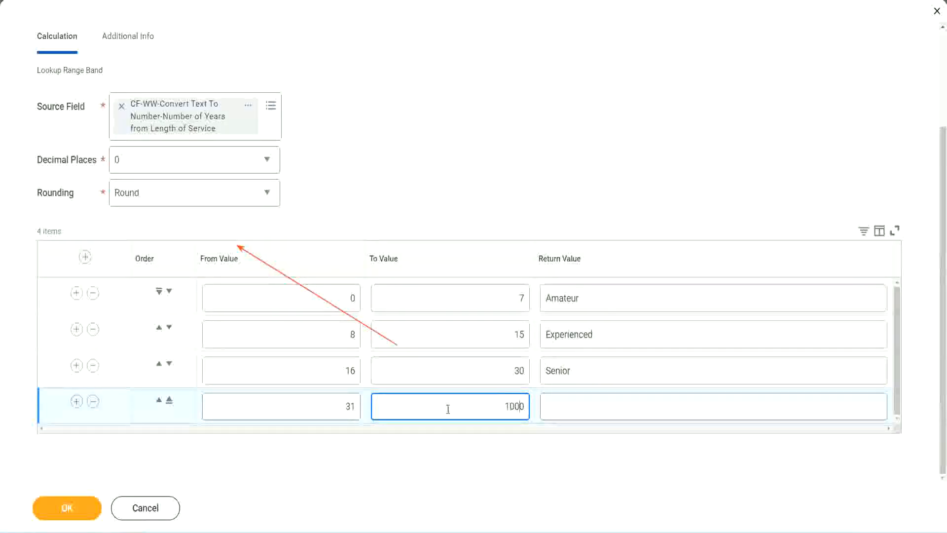
left_click_drag(492, 401, 549, 402)
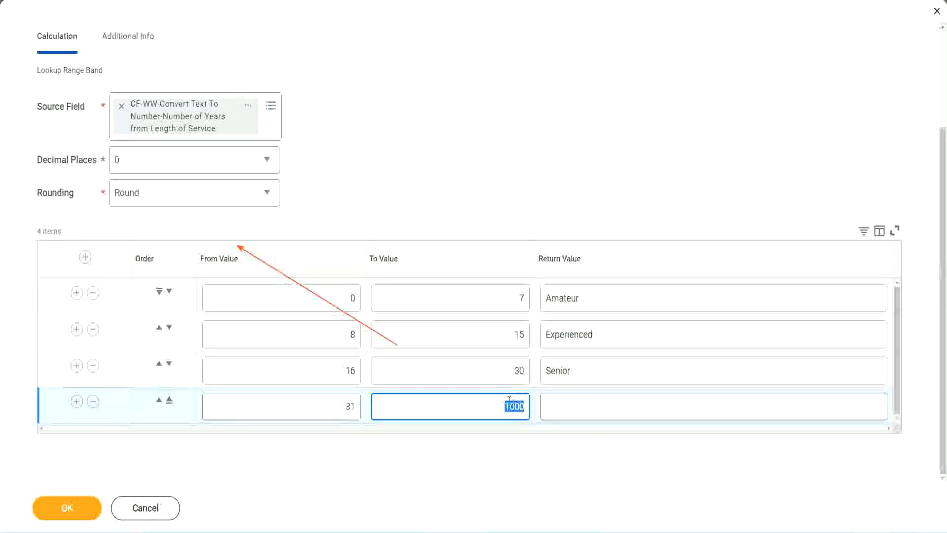
left_click_drag(500, 402, 530, 403)
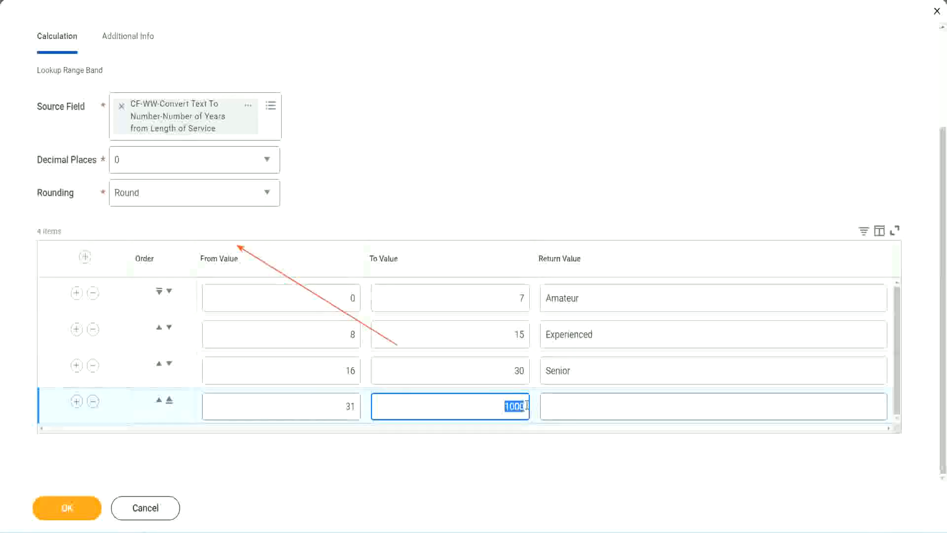
left_click(590, 406)
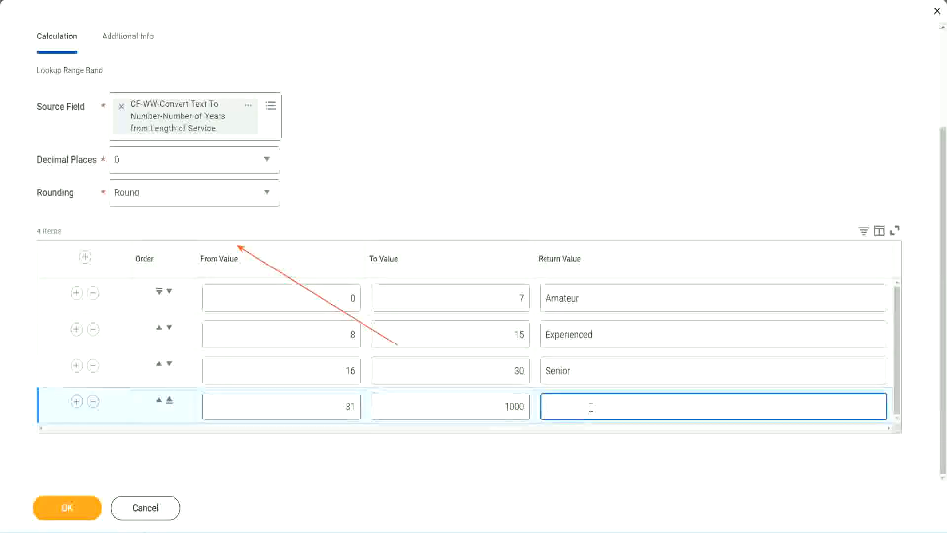
type("Legend")
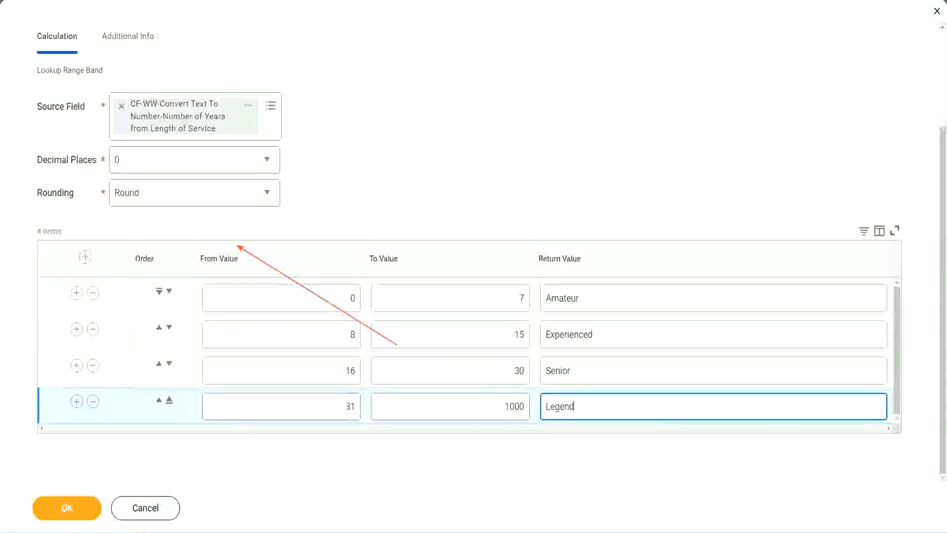
left_click(442, 163)
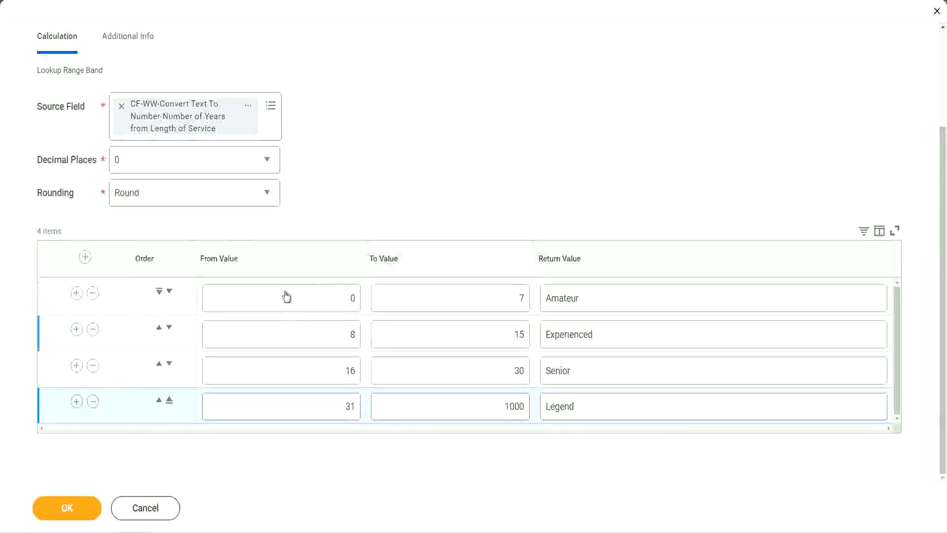
Review the from, to and return values of the four experience bands.
left_click(615, 296)
left_click(612, 334)
left_click(599, 371)
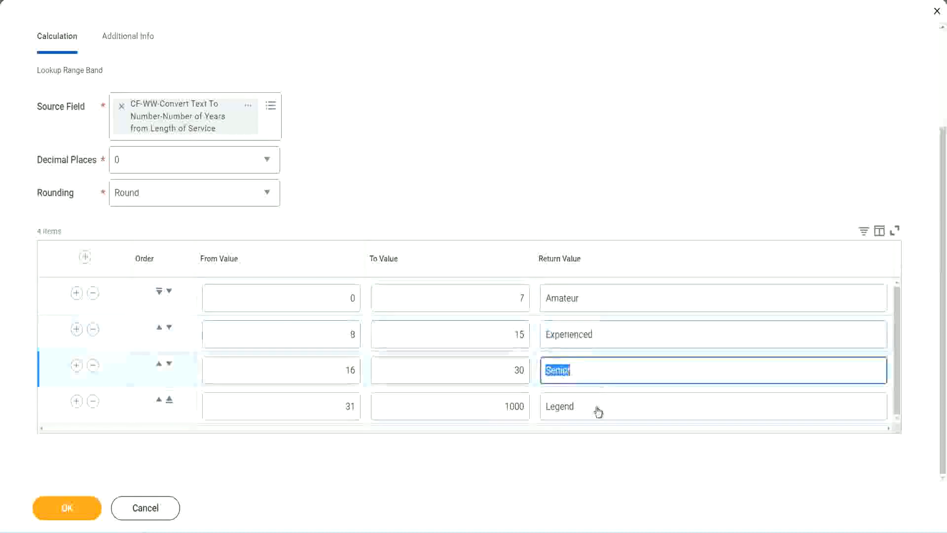
left_click(596, 405)
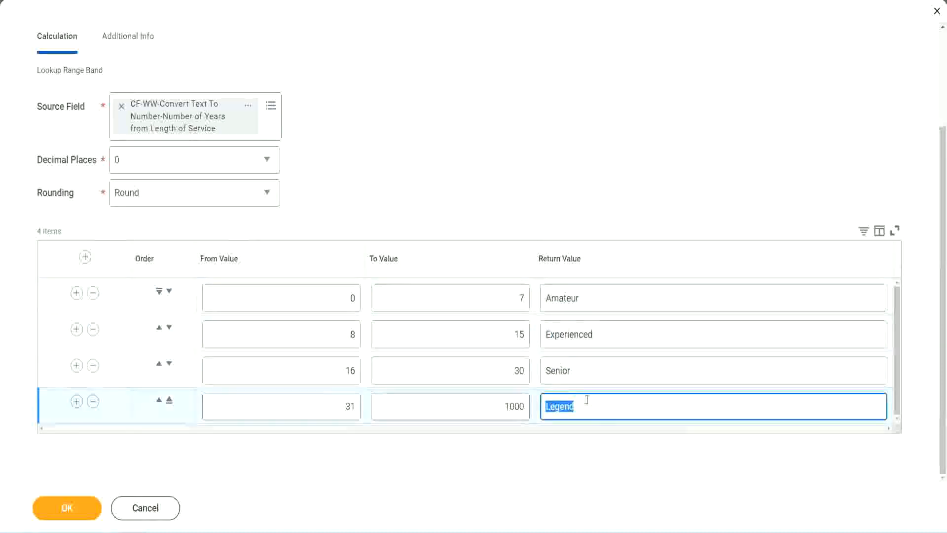
left_click(304, 299)
left_click(485, 291)
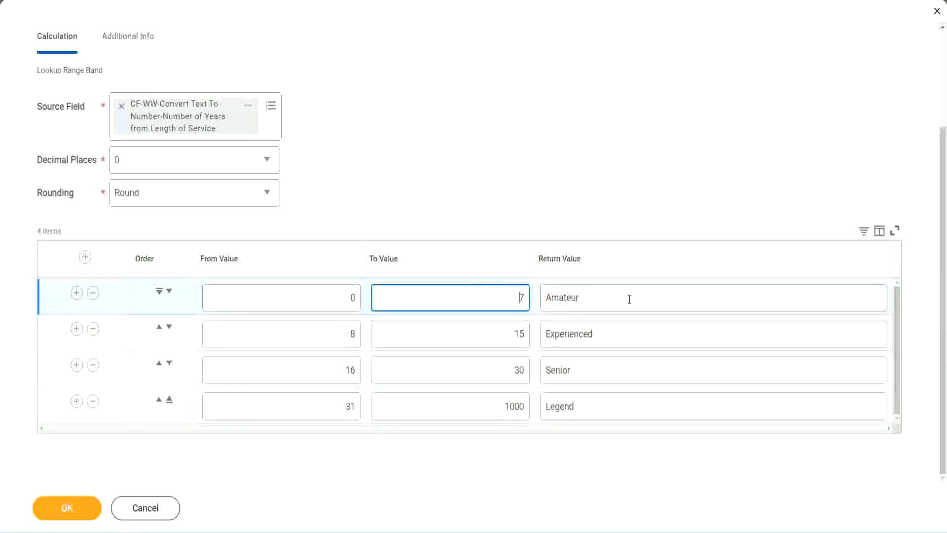
left_click(628, 298)
left_click(613, 333)
left_click(603, 374)
left_click(596, 405)
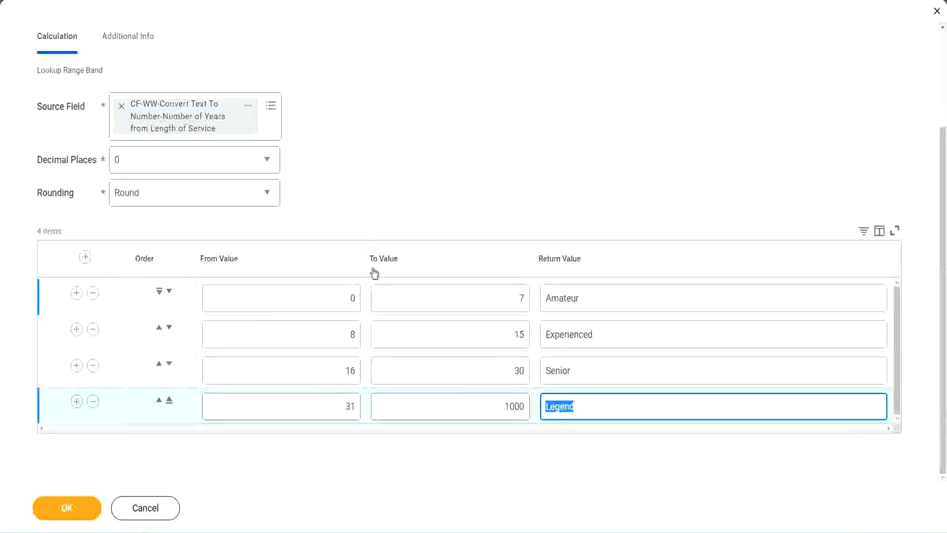
left_click(439, 208)
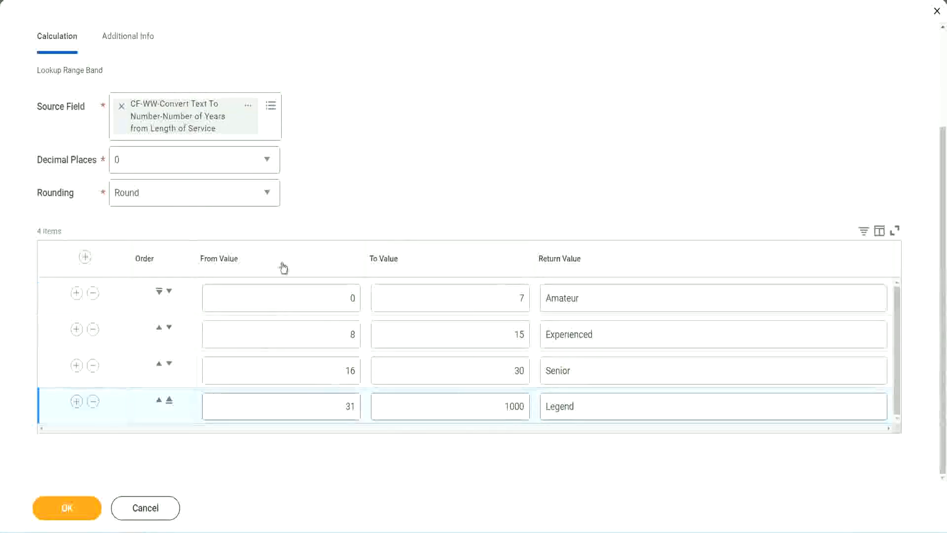
Save the Lookup Range Band calculated field CF-WW-LRB-Identify Experience Bands from years of Service.
left_click(65, 507)
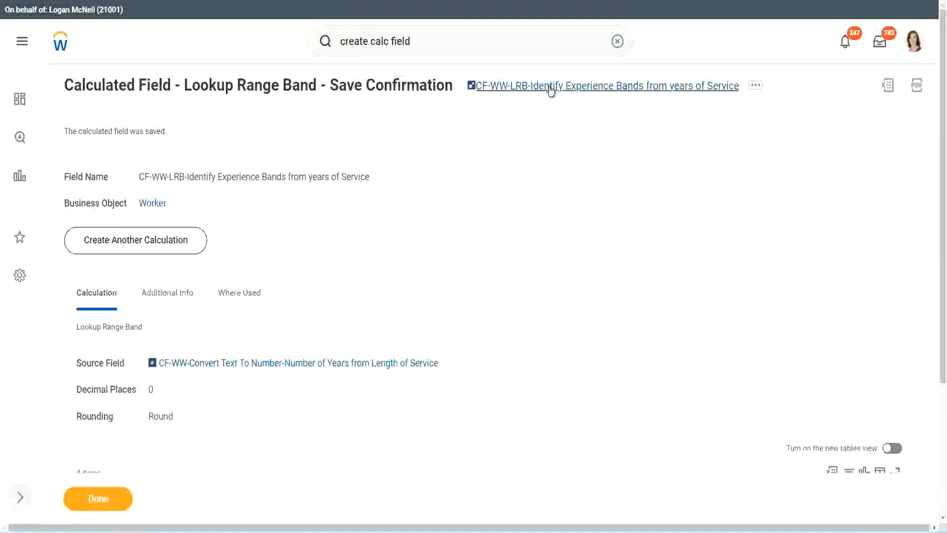
right_click(548, 93)
left_click(562, 139)
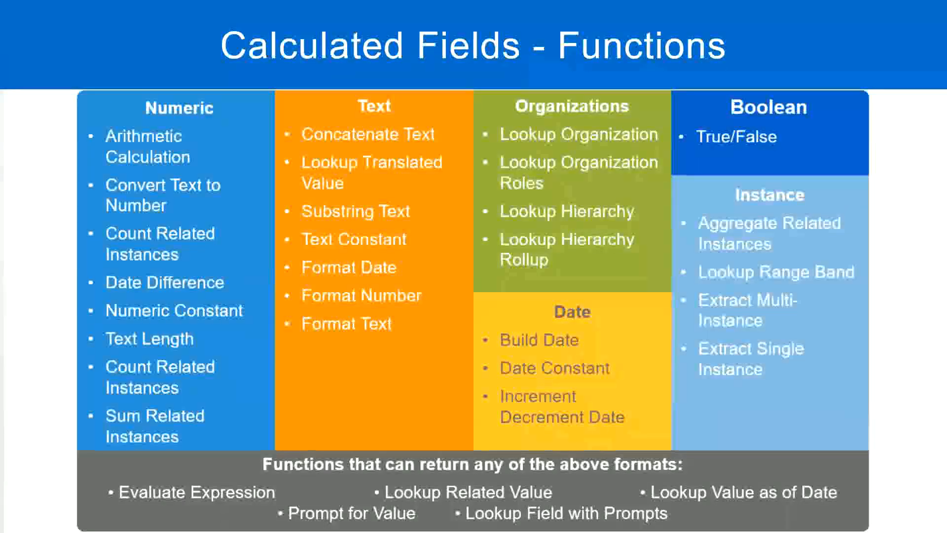
Switch to Notepad++ and add the amount "10,000 USD" a few lines below the Eval Expression notes.
key("alt+Tab")
left_click(219, 386)
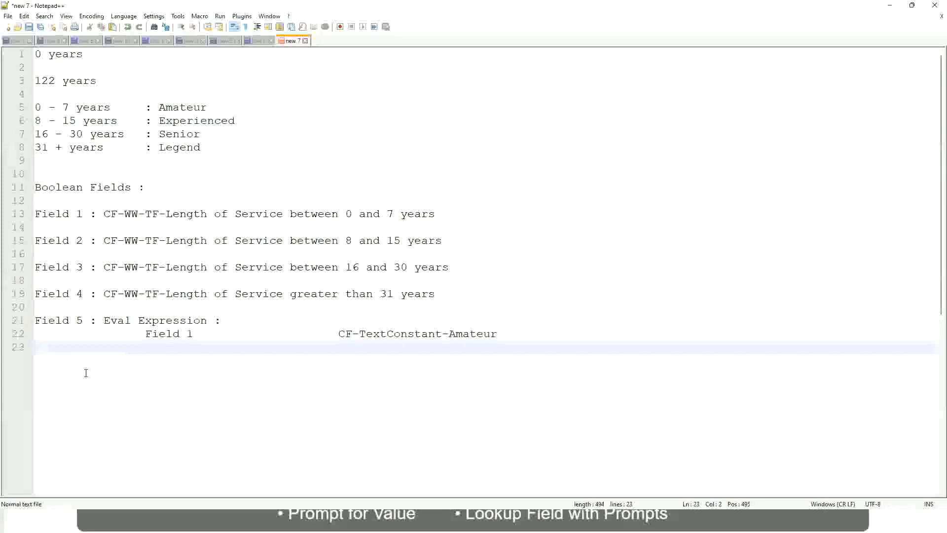
key("Return")
key("Return")
key("Return")
key("BackSpace")
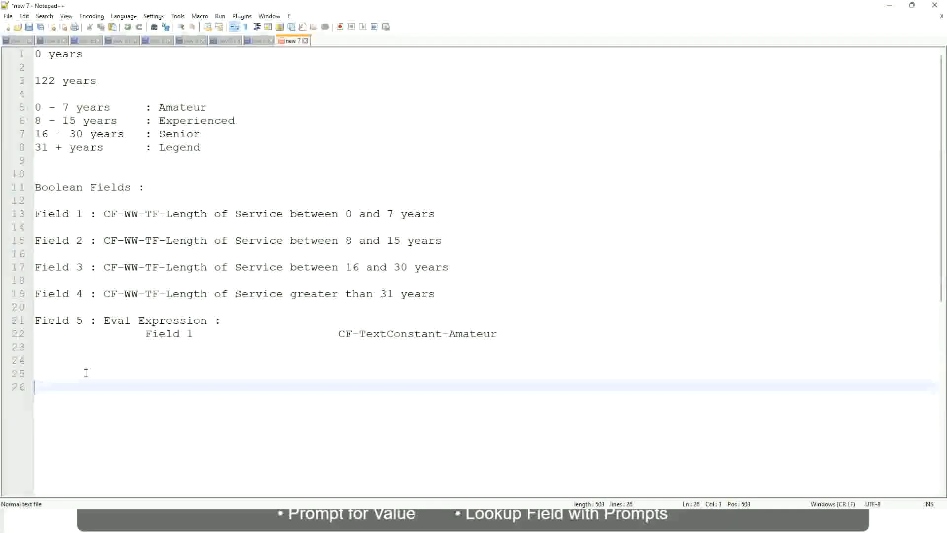
type("10,000 USD")
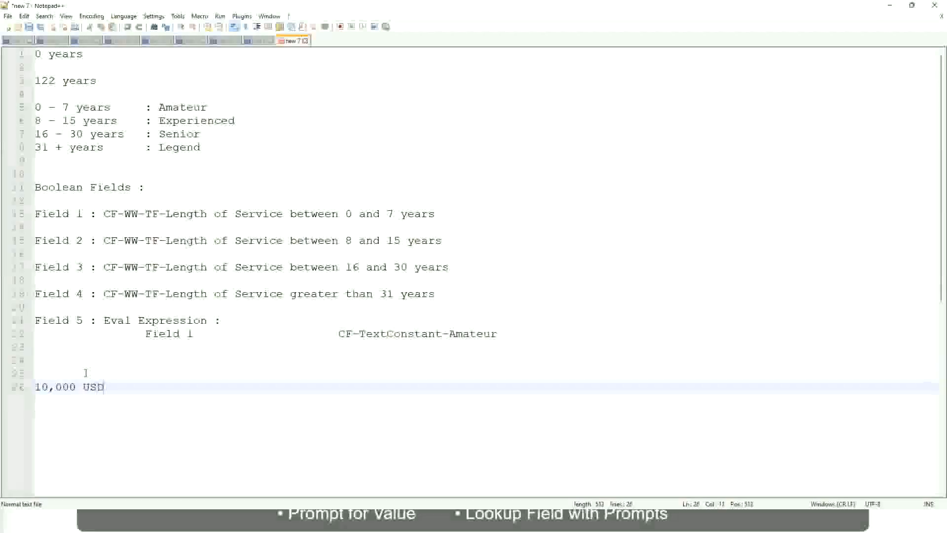
Add the upper amount "1,000,000 USD" on the same line, spaced well apart from 10,000 USD.
key("Tab")
key("Tab")
key("Tab")
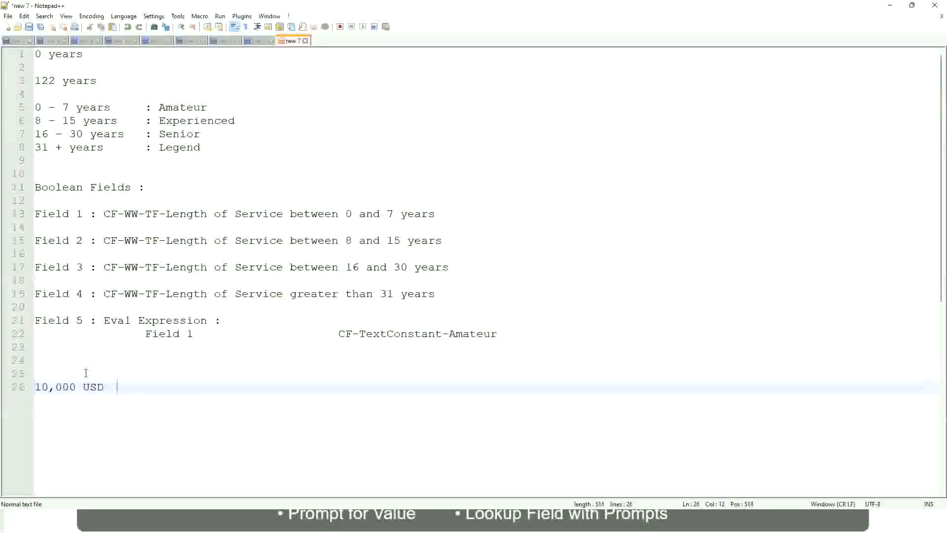
key("Tab")
key("Tab")
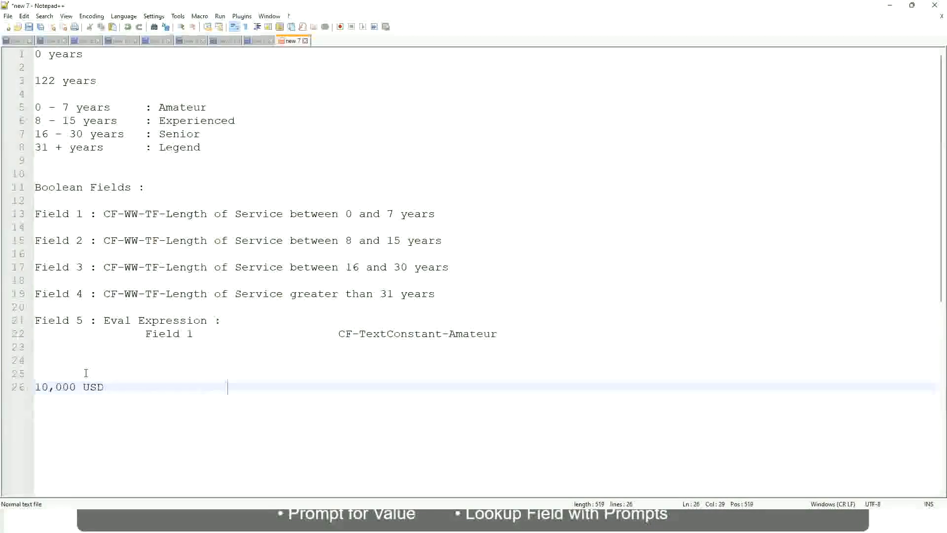
type("1,000,000")
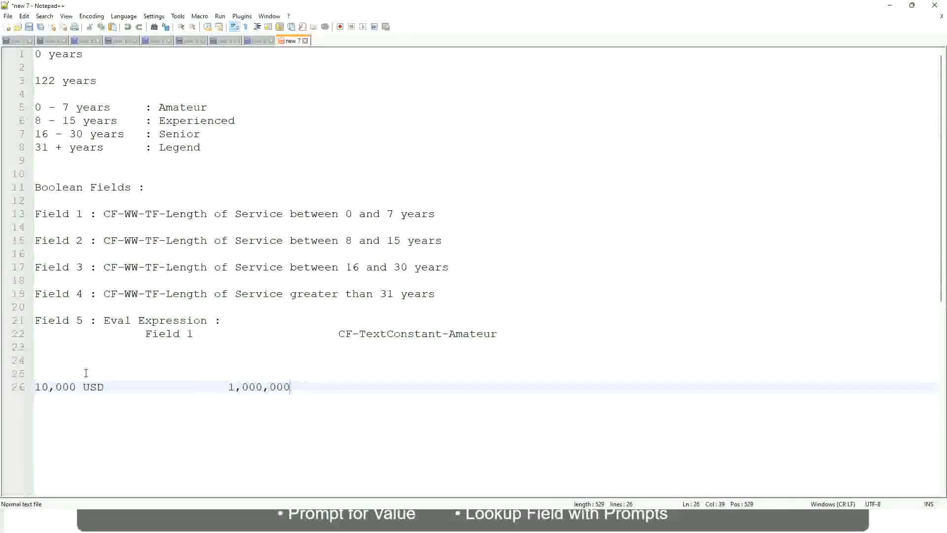
key("Left")
key("Left")
key("Left")
key("Left")
key("Left")
key("Left")
key("Left")
key("Right")
key("Right")
key("Right")
key("Right")
key("Right")
key("Right")
key("Right")
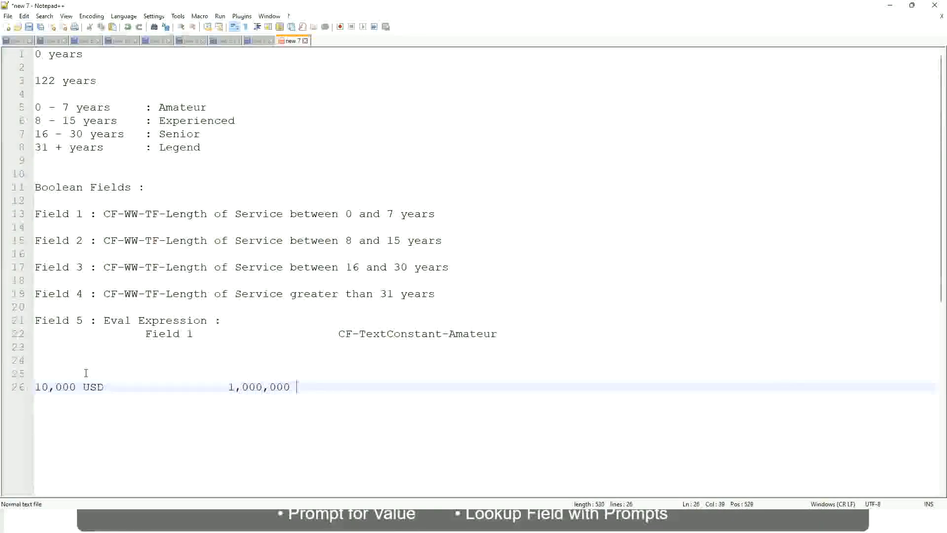
type("USD")
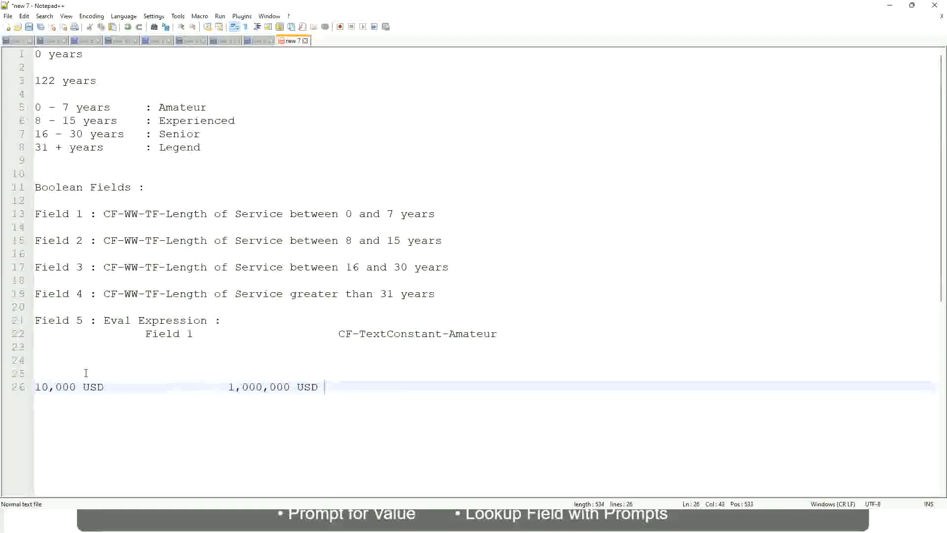
Add the first amount band "10 - 50,000 : Low" beneath the USD amounts, leaving a blank line between.
key("Return")
key("Return")
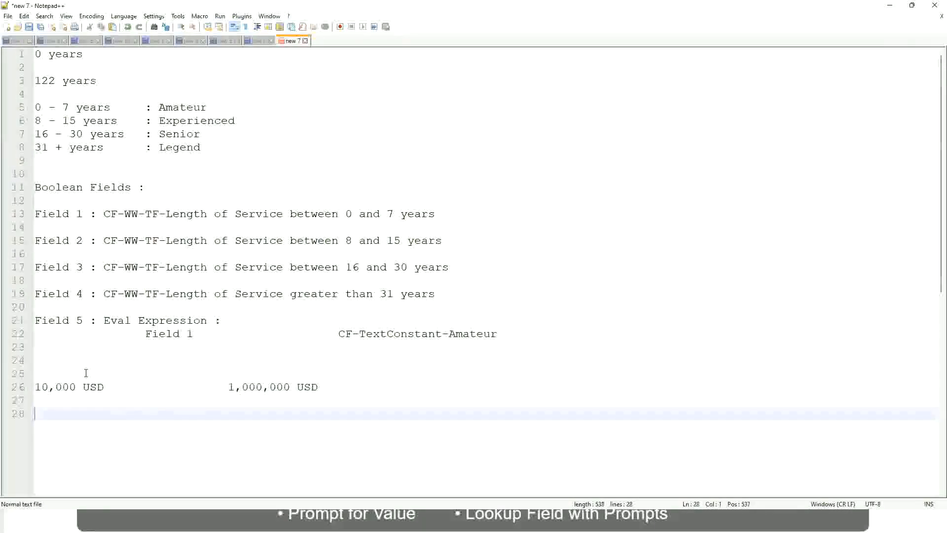
type("10 - 50,000")
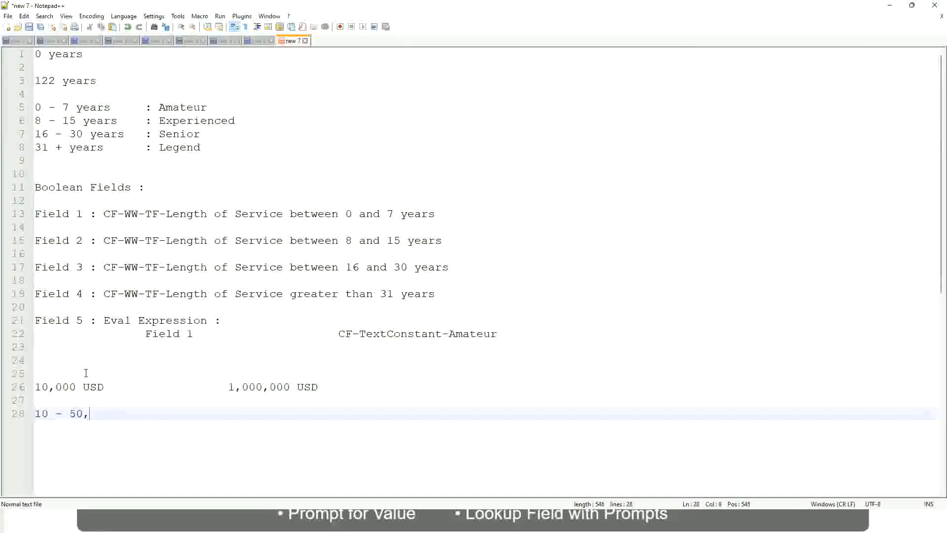
key("Tab")
key("Tab")
key("Tab")
key("Tab")
type(": Low")
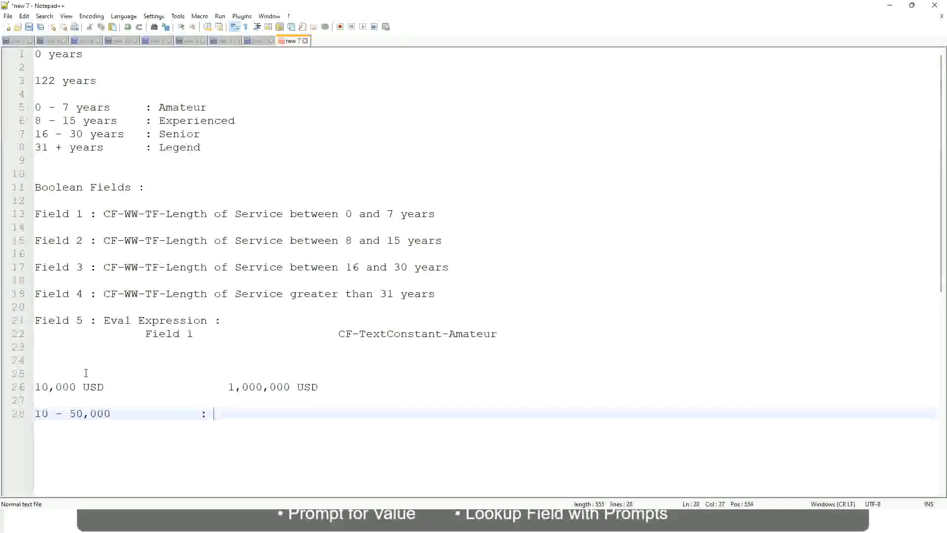
Add the second amount band "50,001 - 150,000 : Medium" directly under the Low band, with the labels aligned.
key("Return")
key("Return")
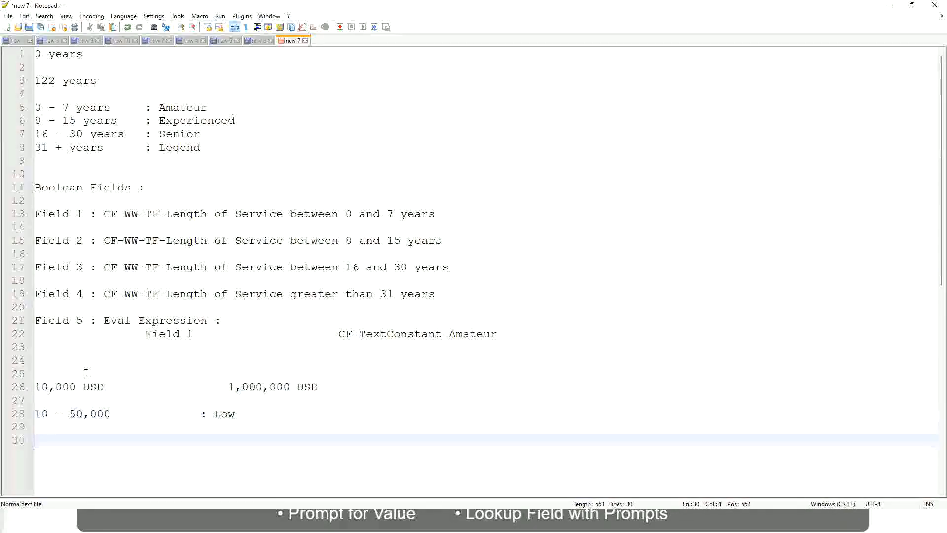
key("Up")
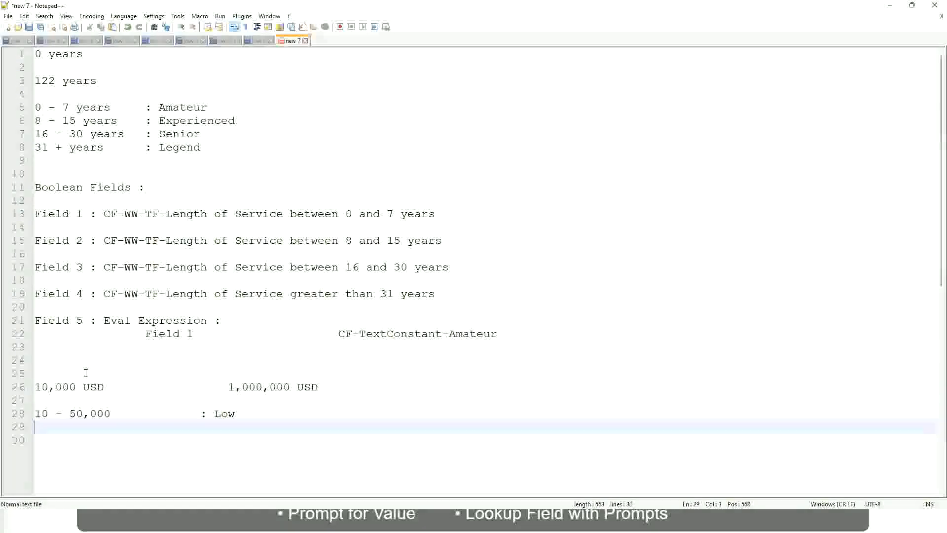
type("50,001 ")
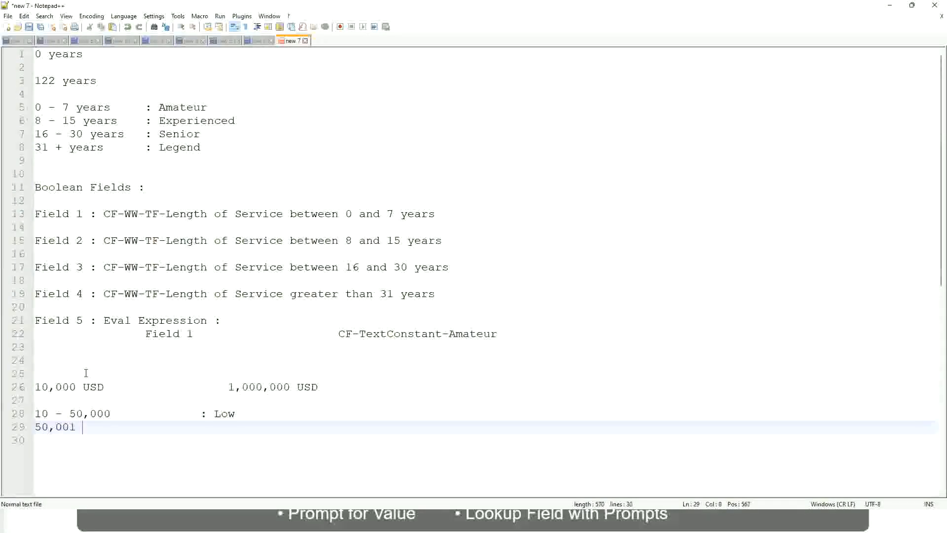
type("- 150,000")
key("Tab")
key("Tab")
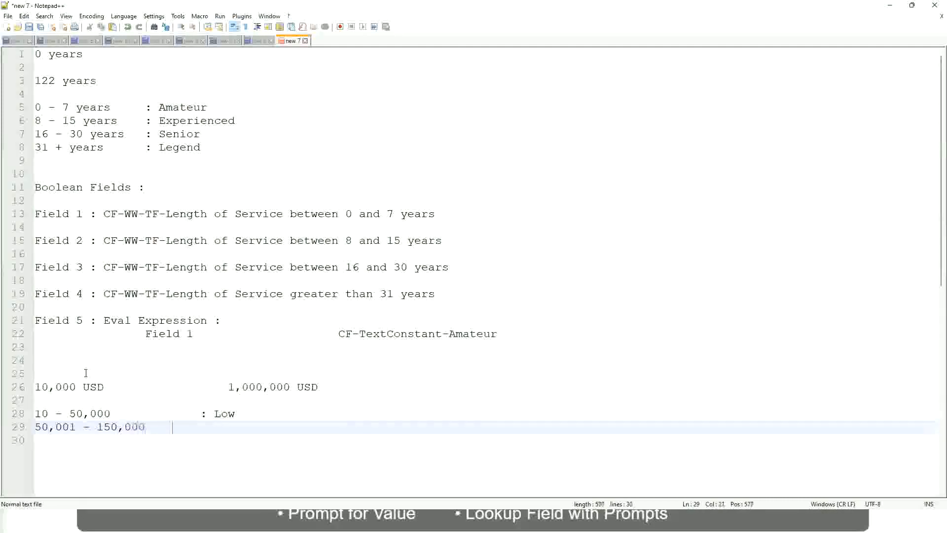
type(": Med")
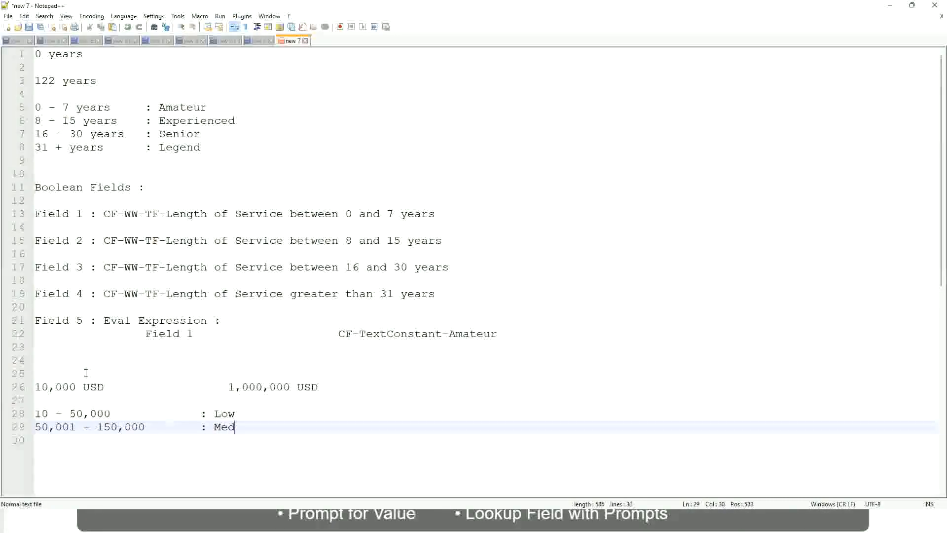
type("ium")
Add the third amount band "> 150,000 : High" directly under the Medium band, with the labels aligned.
key("Return")
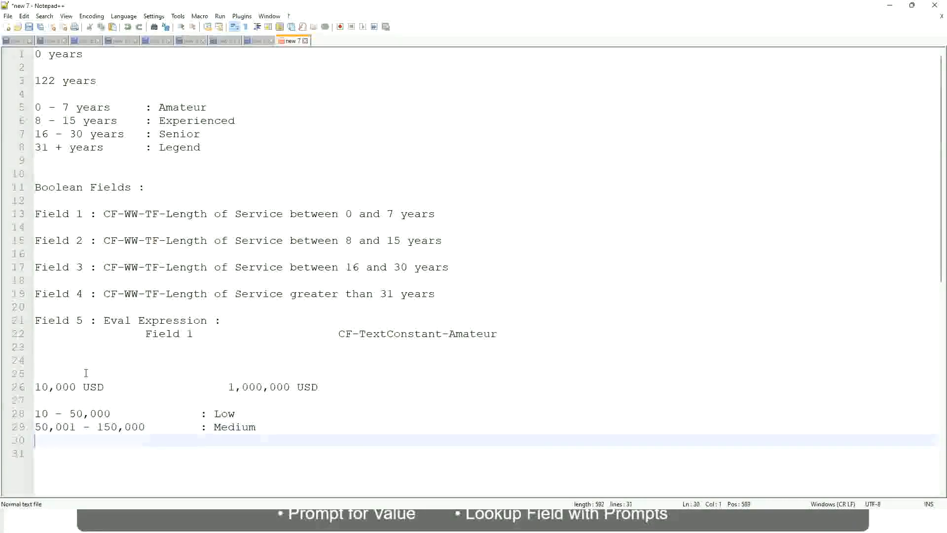
type("> 150,000")
key("Tab")
key("Tab")
key("Tab")
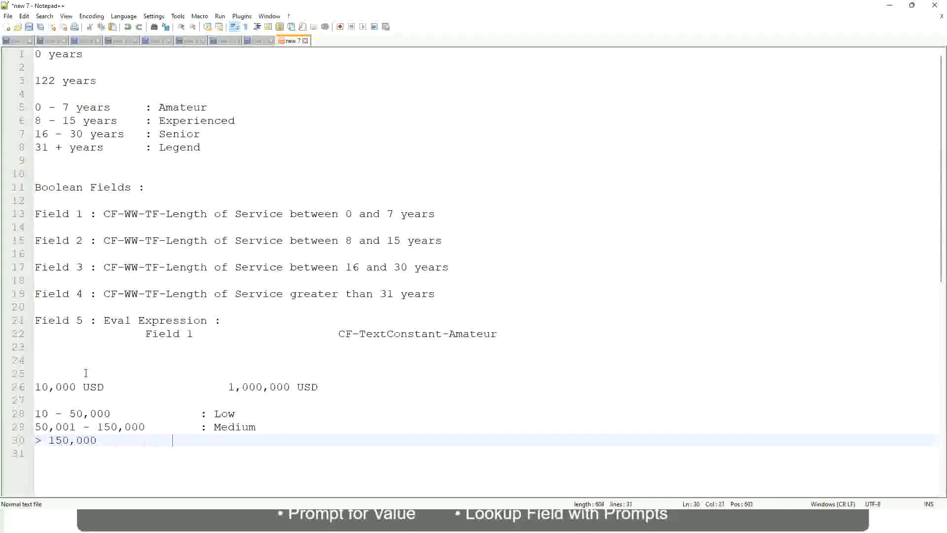
key("Tab")
type(": High")
key("BackSpace")
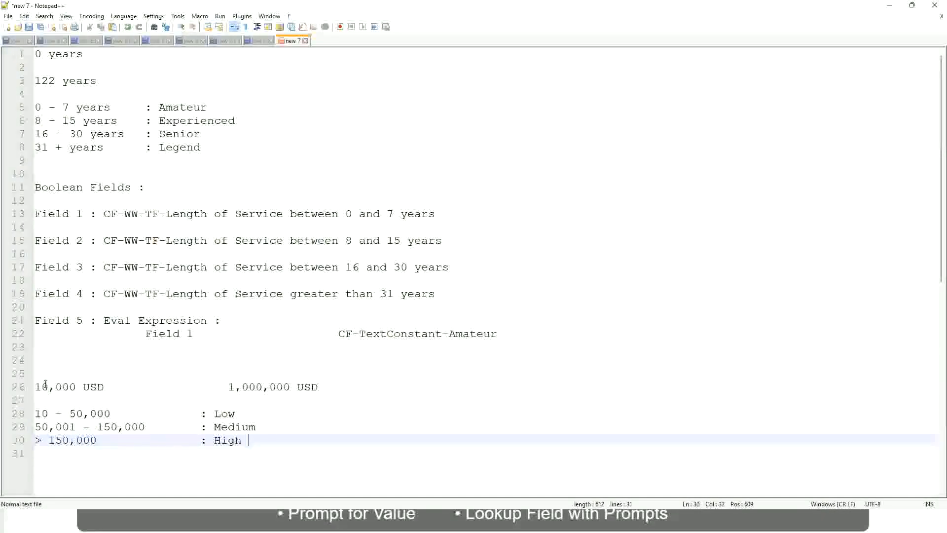
Review the lower and upper USD amounts and the Low, Medium and High bands noted below them.
left_click(30, 386)
left_click(42, 386)
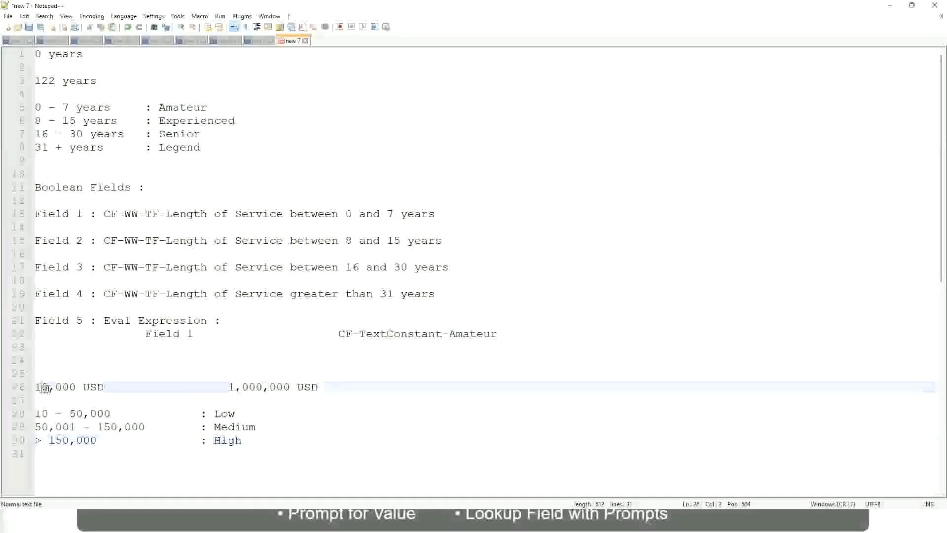
double_click(283, 387)
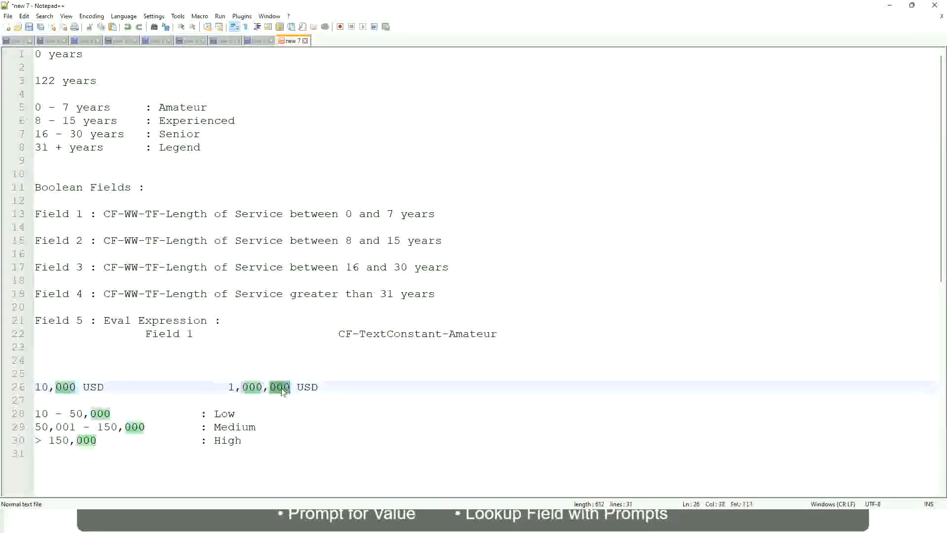
left_click(174, 427)
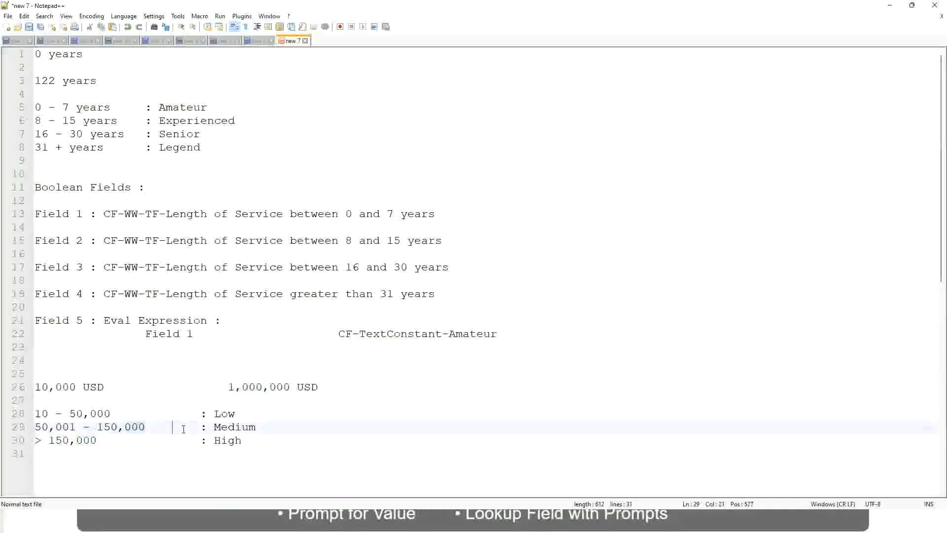
left_click(30, 386)
left_click(292, 388)
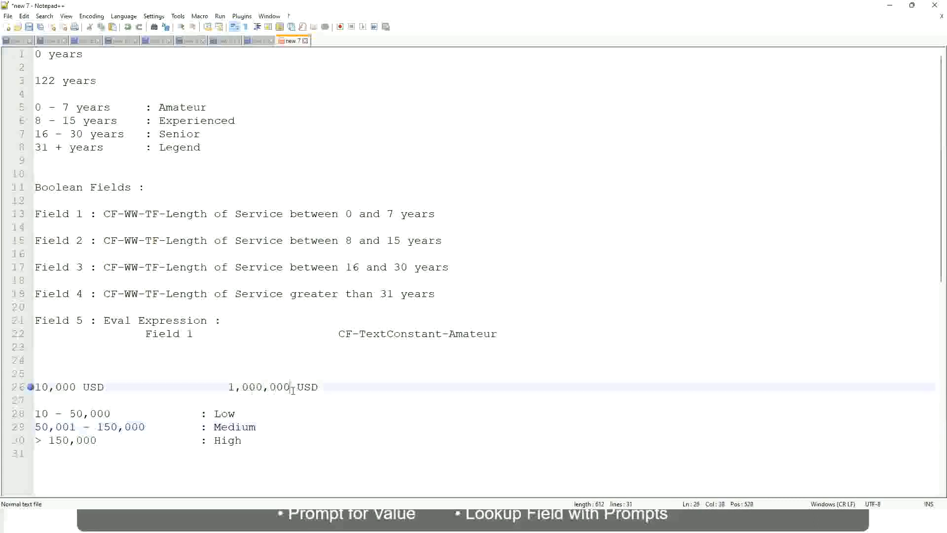
left_click(228, 413)
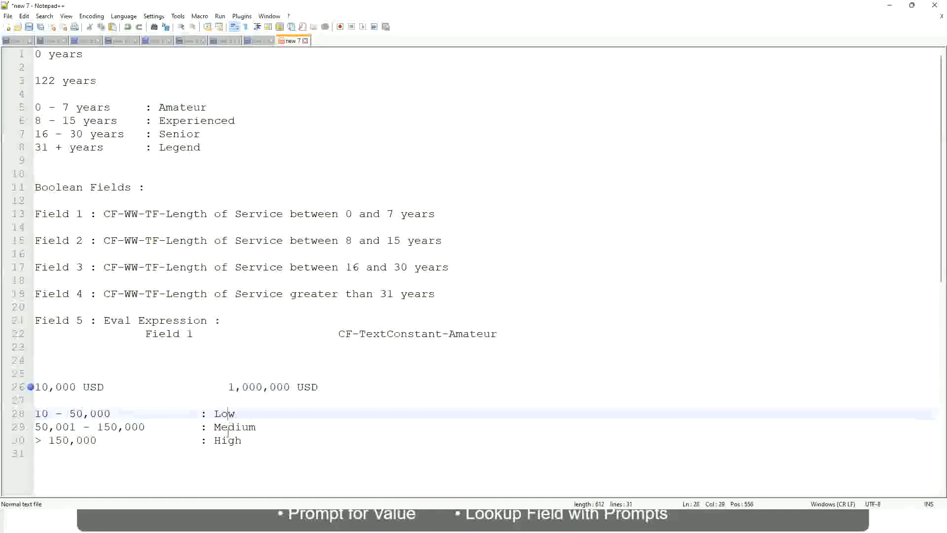
left_click(228, 432)
left_click(228, 446)
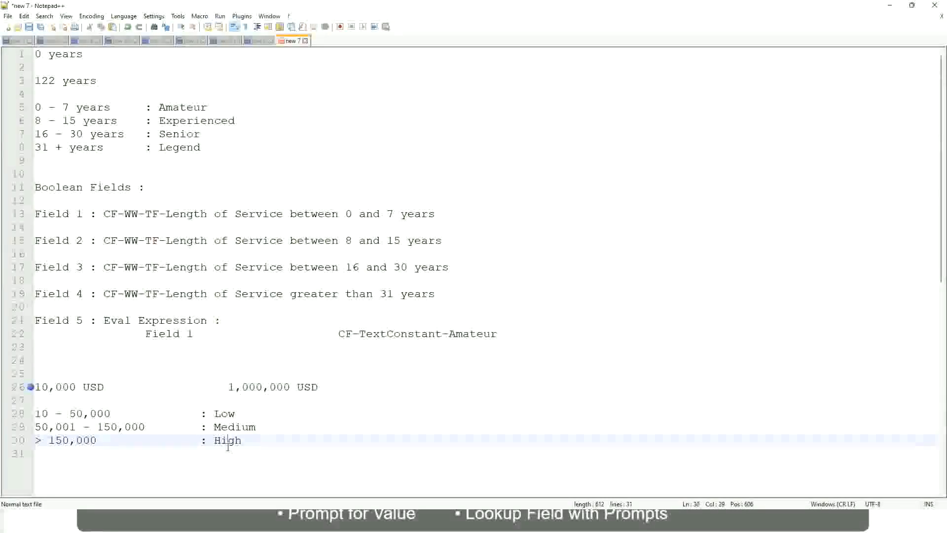
left_click(126, 398)
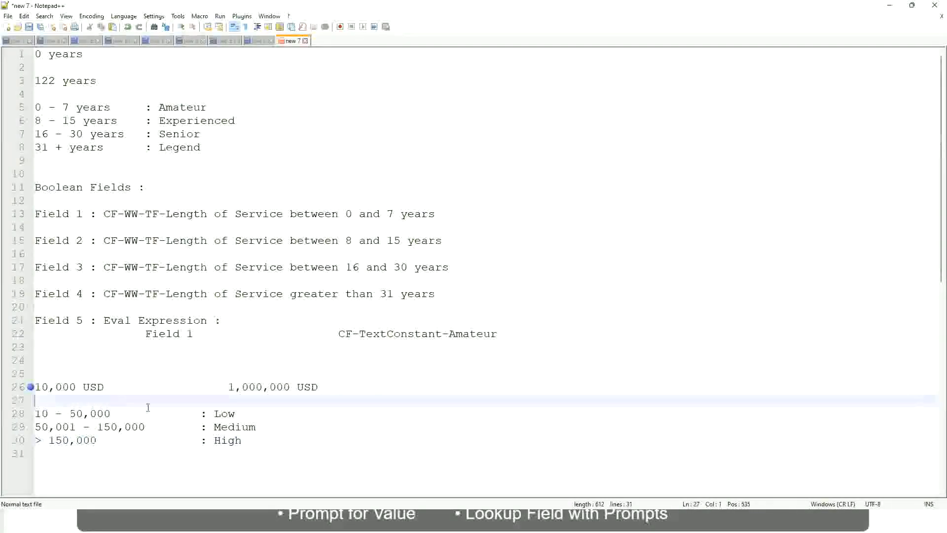
left_click(243, 439)
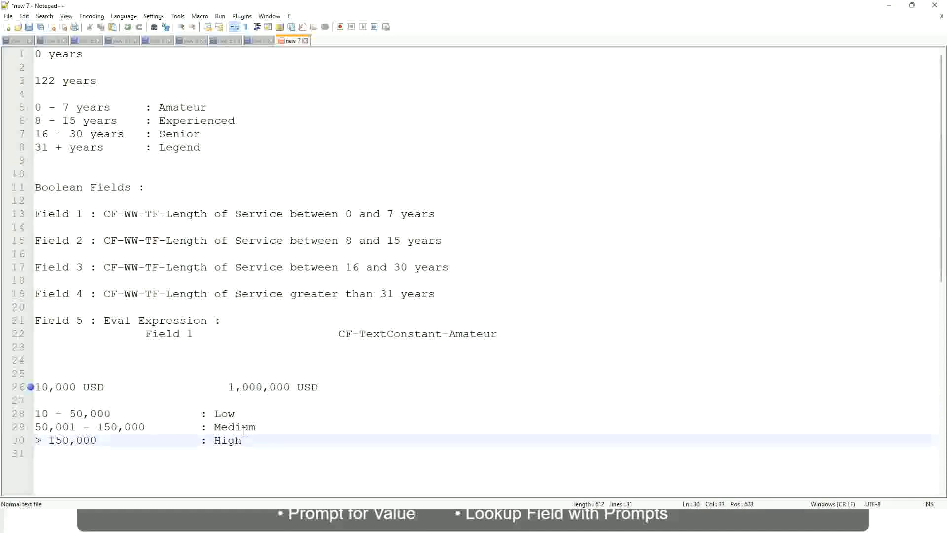